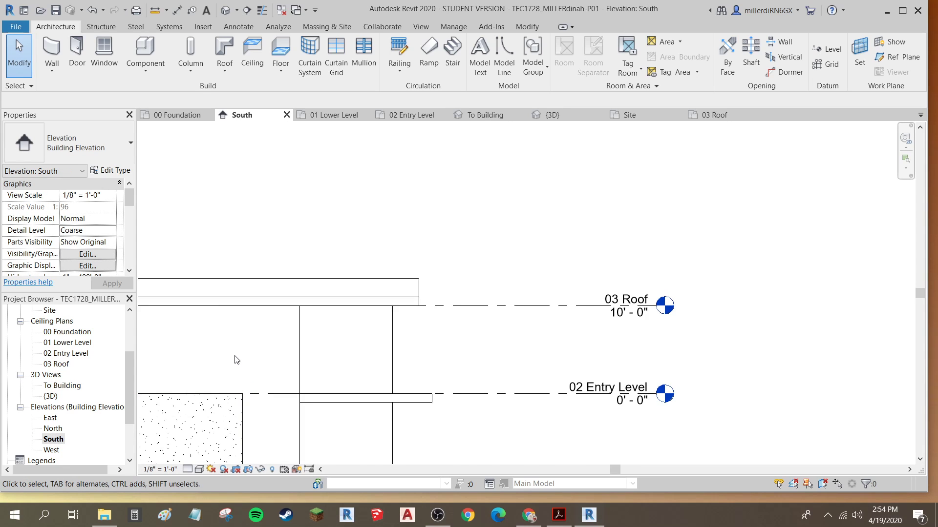
Start placing a window in the south elevation and browse to the Windows folder of the US Imperial family library
scroll(234, 360, down, 3)
middle_drag(220, 371, 472, 295)
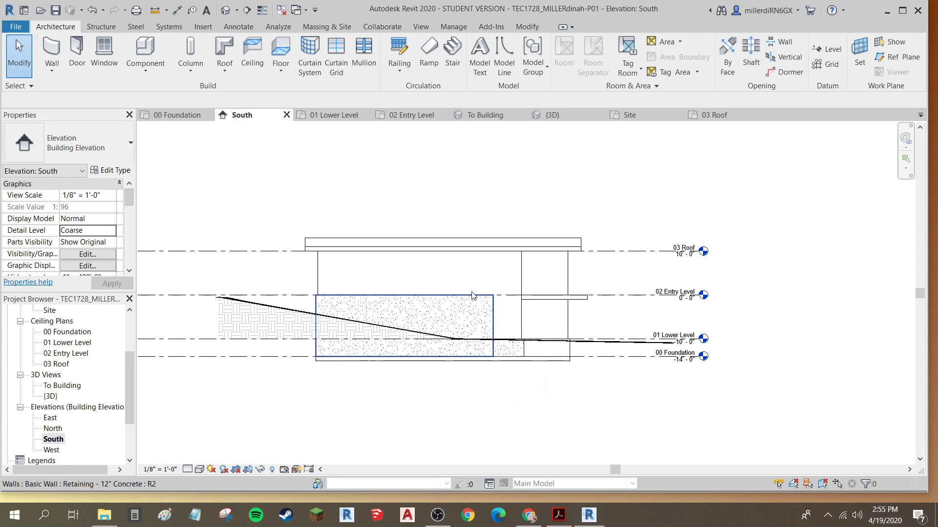
scroll(472, 295, up, 2)
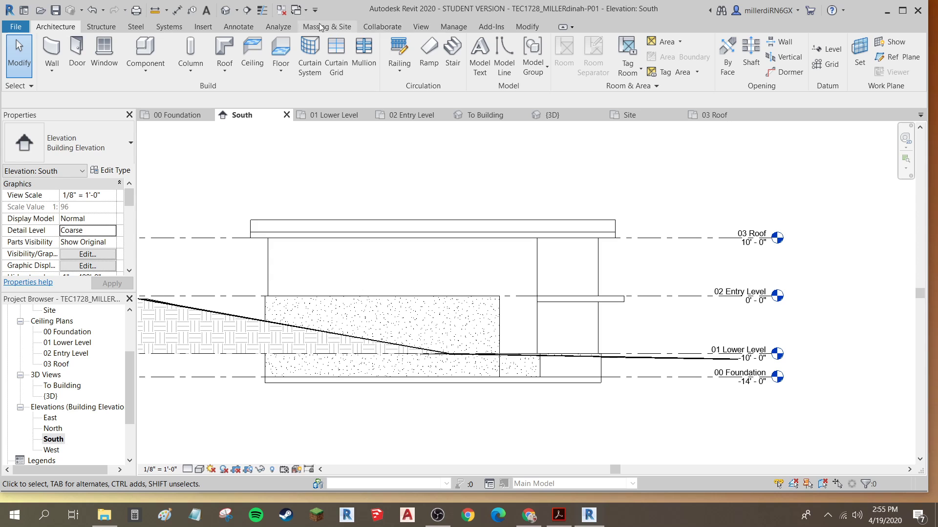
click(99, 51)
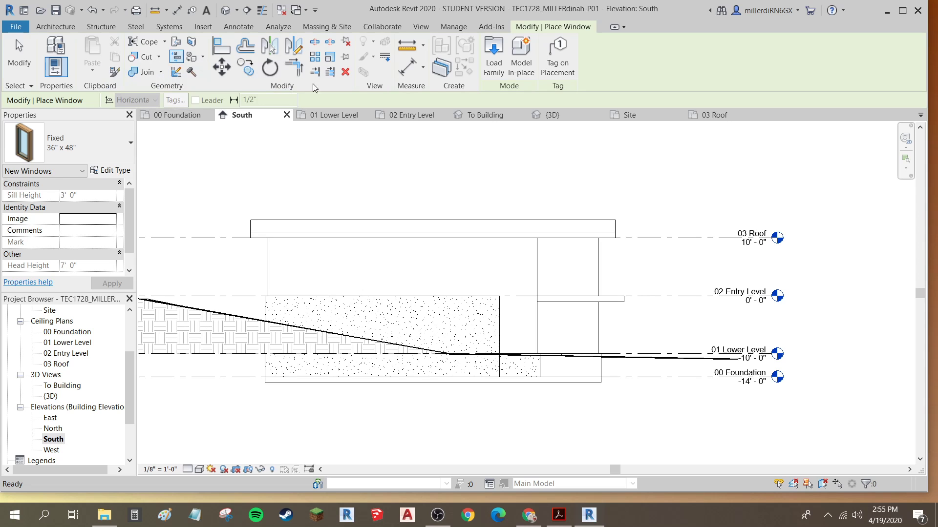
click(490, 66)
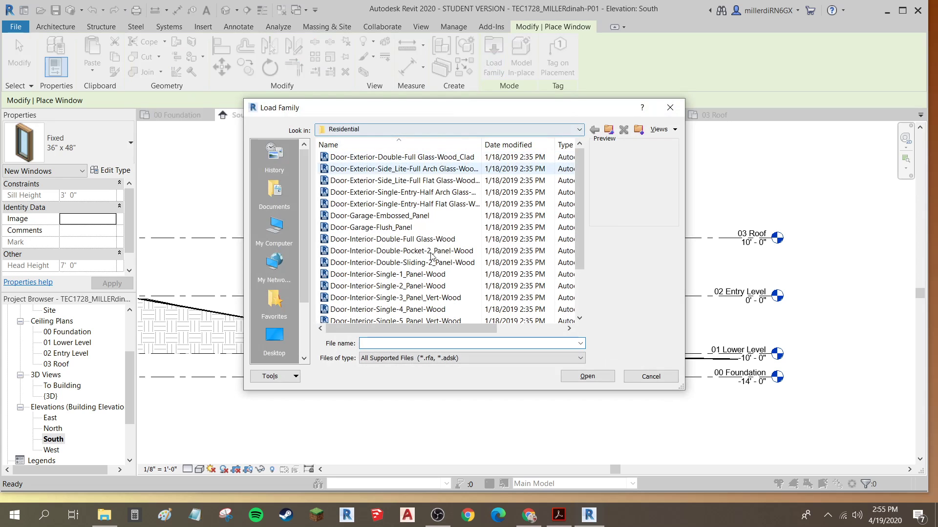
click(341, 131)
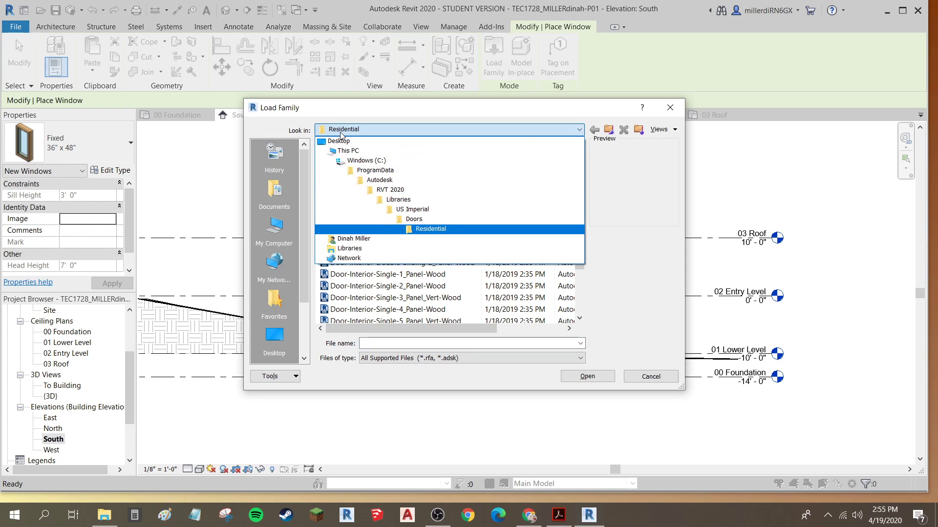
click(401, 211)
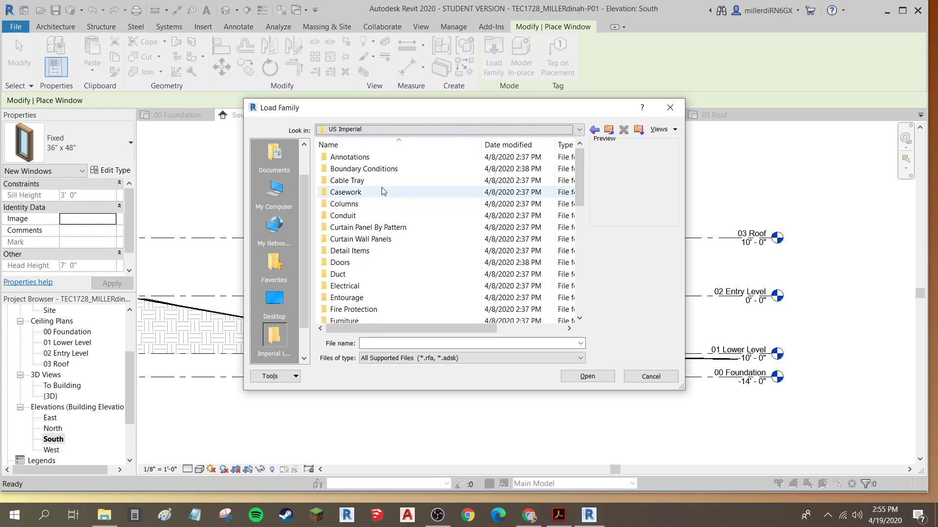
scroll(382, 189, down, 6)
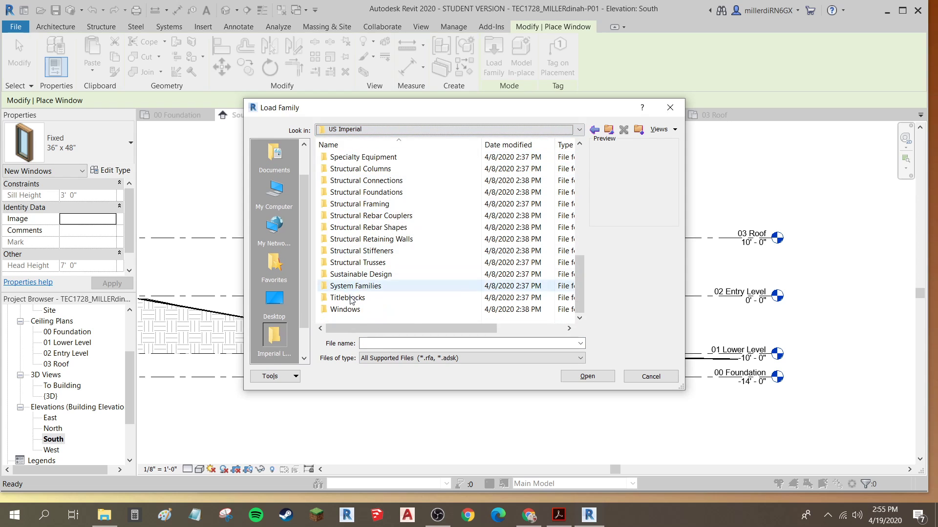
double_click(345, 311)
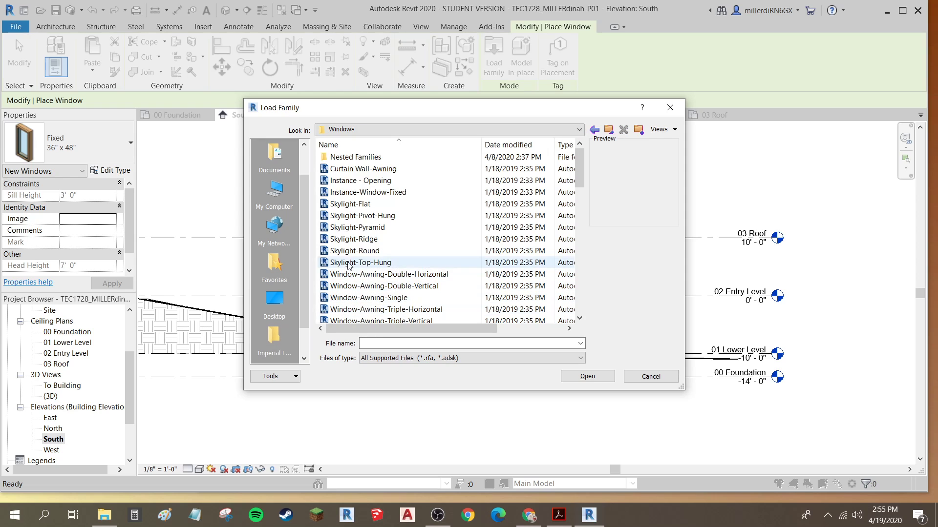
Load the Window-Fixed family with its 24" x 36" type for placement
scroll(366, 214, down, 5)
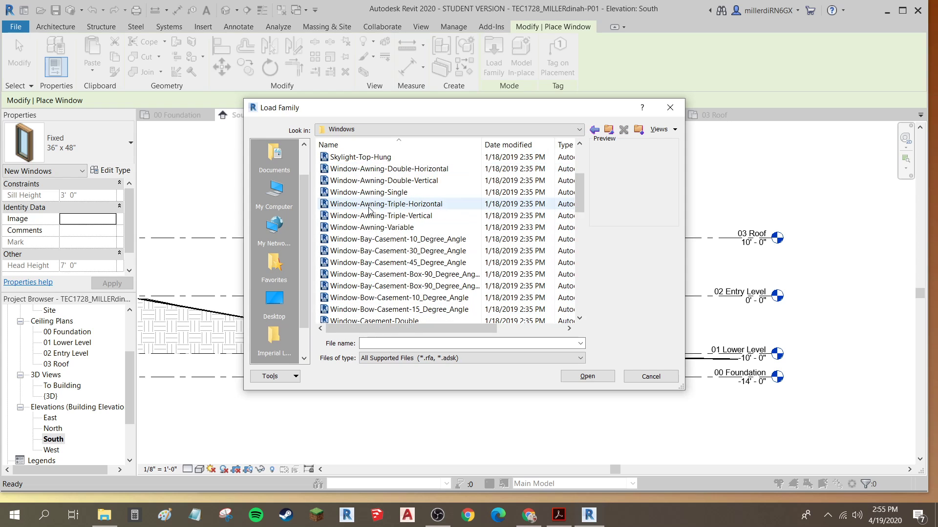
scroll(371, 217, down, 6)
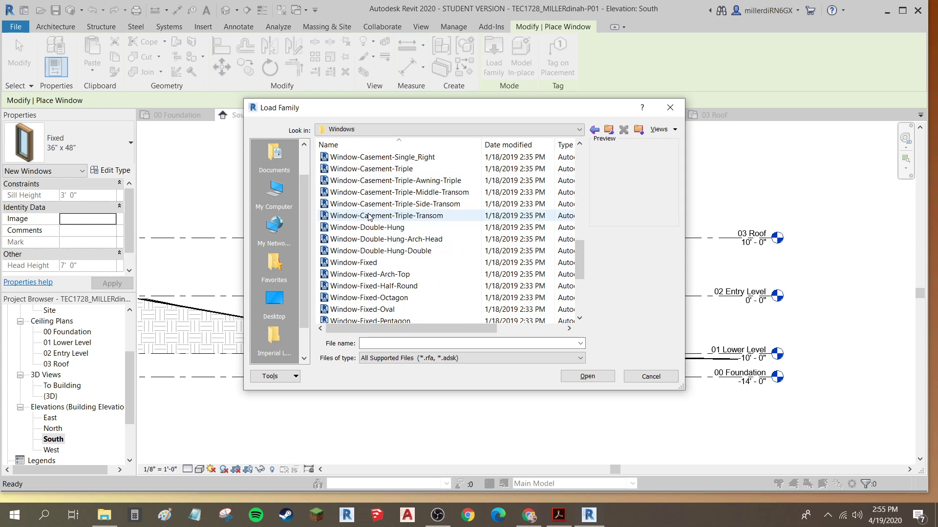
click(368, 265)
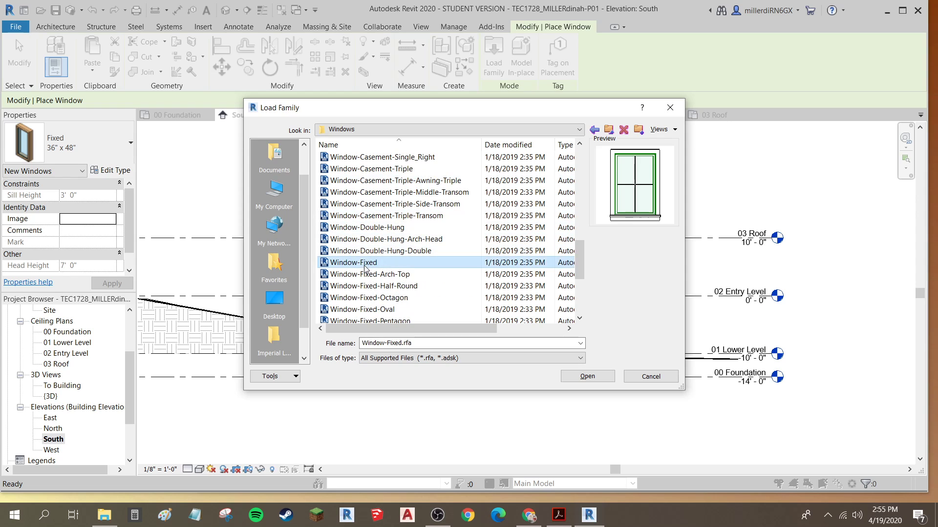
click(588, 376)
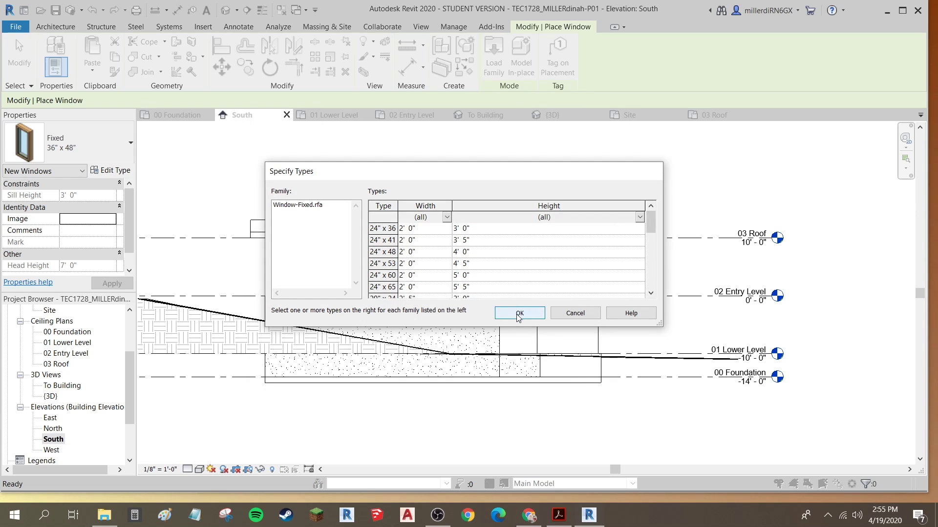
click(518, 314)
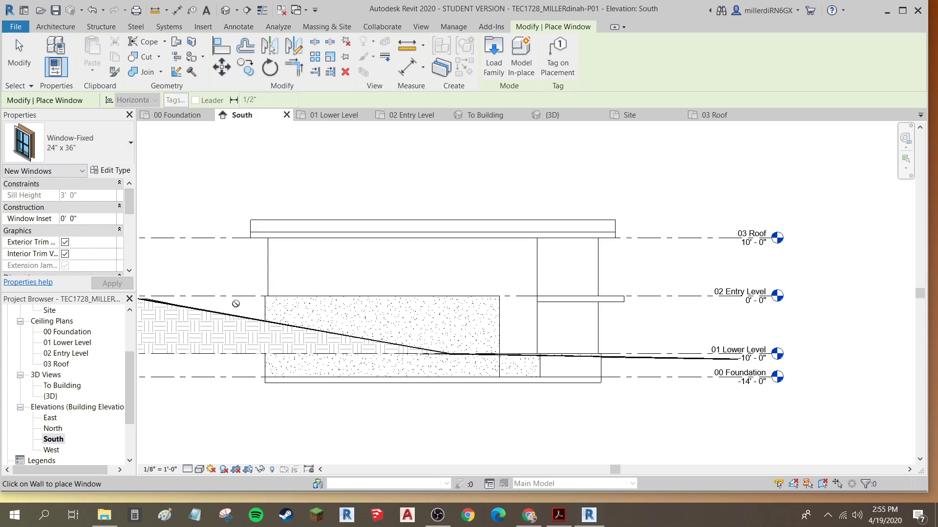
Place one 24" x 36" fixed window in the upper south wall and two in the concrete retaining wall, 10' - 0" apart
scroll(329, 310, up, 2)
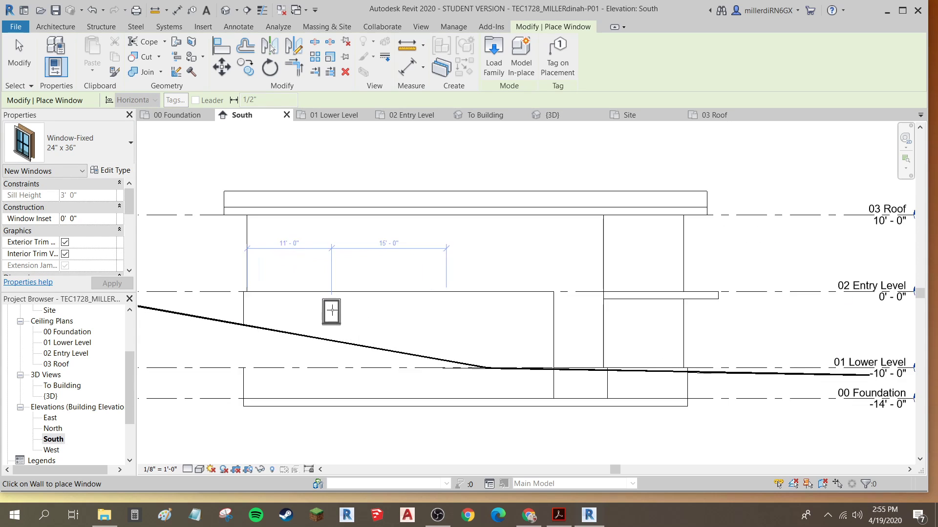
click(326, 249)
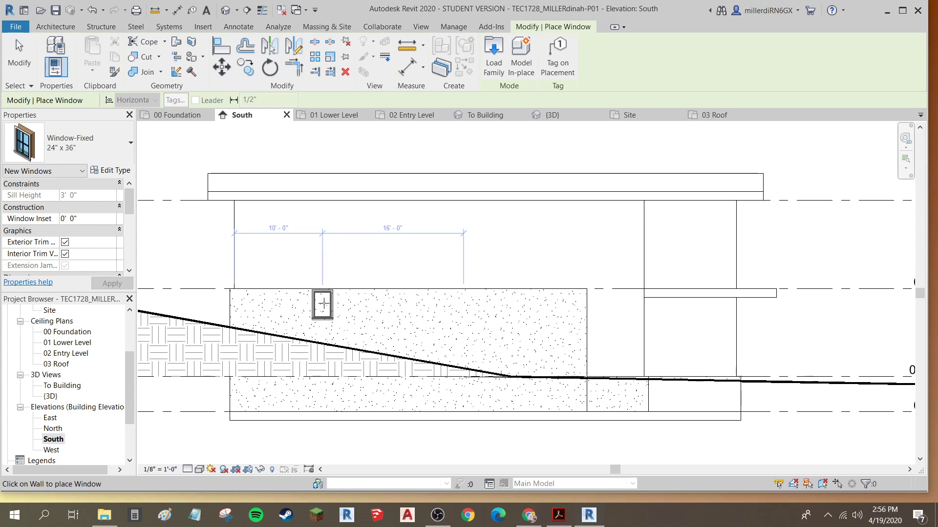
click(385, 308)
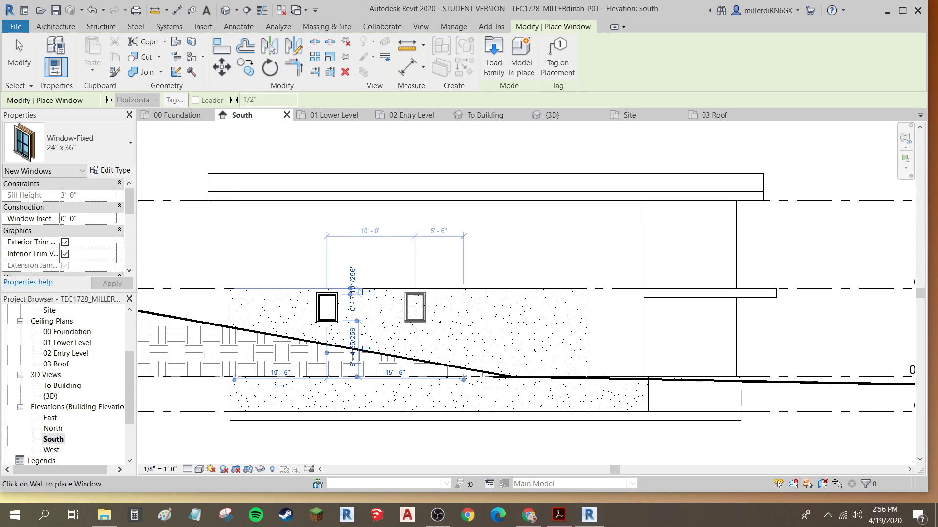
click(415, 305)
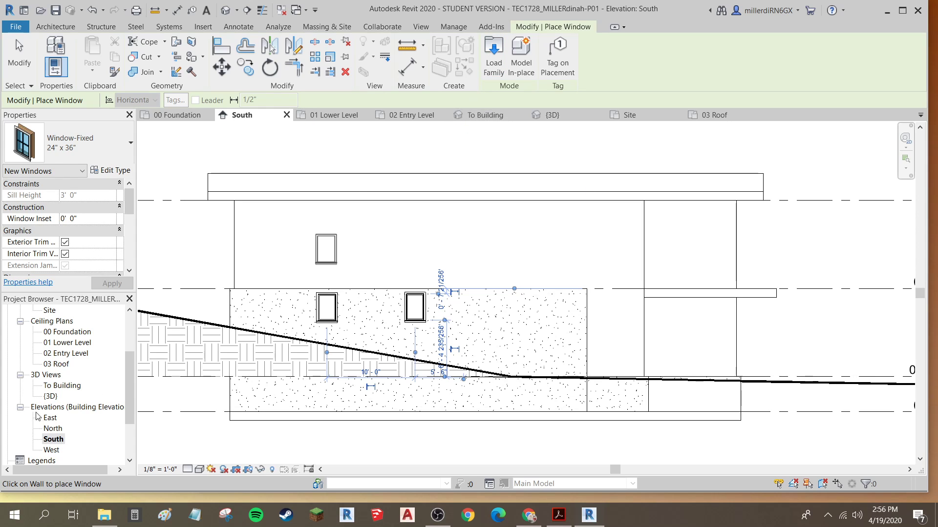
Open the 01 Lower Level floor plan at the two new windows in the south wall
scroll(57, 344, up, 3)
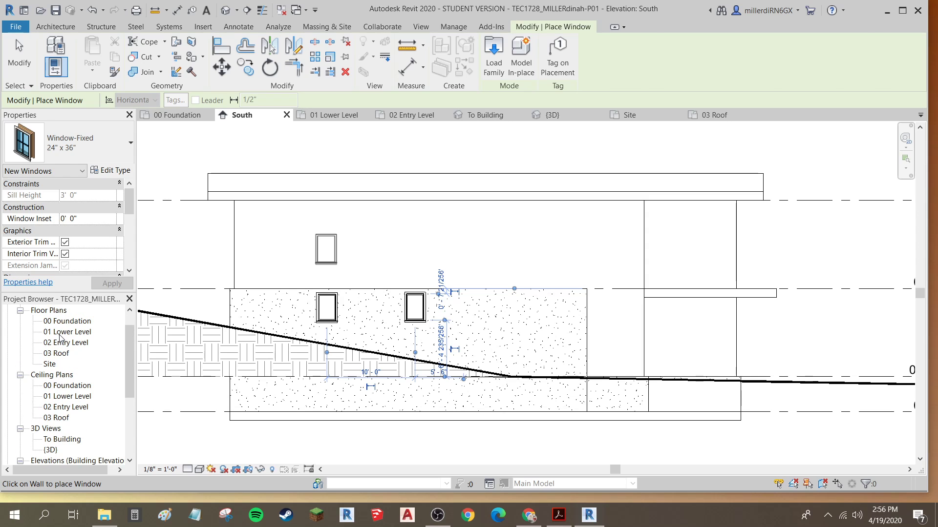
double_click(59, 334)
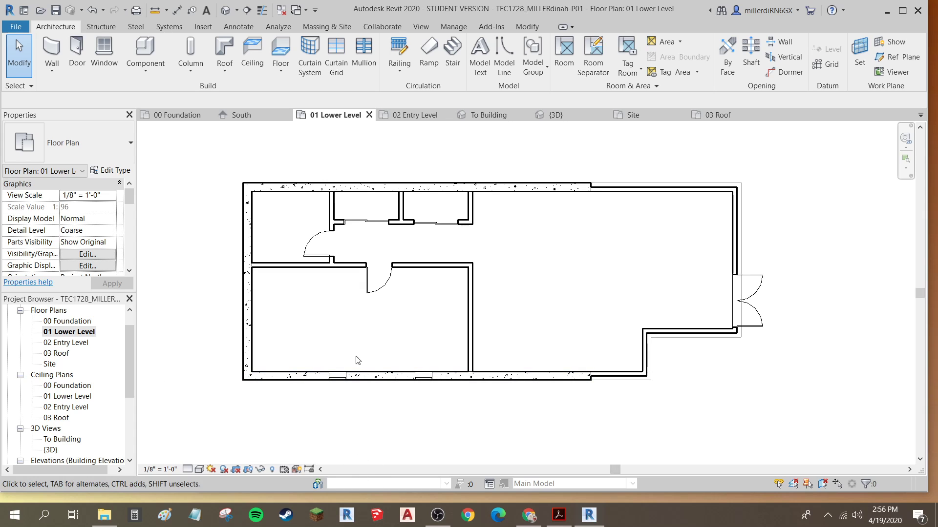
scroll(336, 376, up, 3)
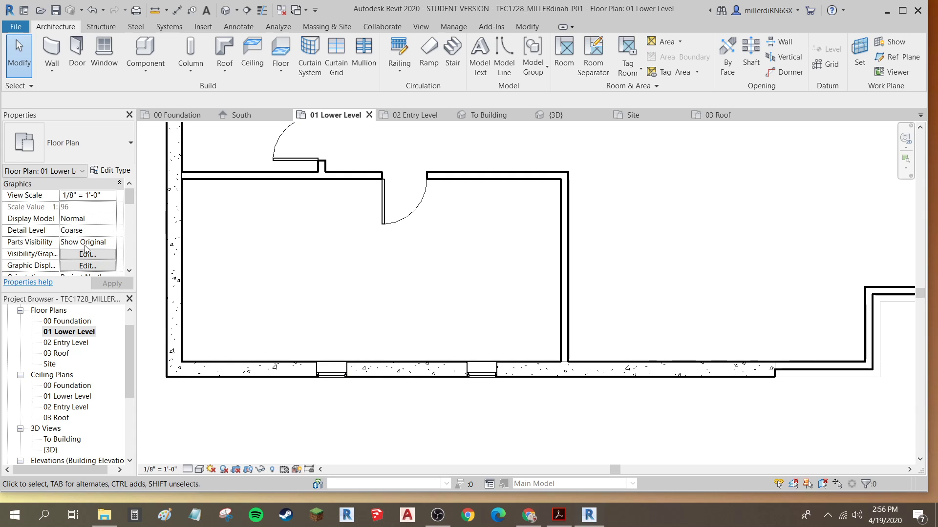
Check the cut plane offset in the view range settings of the 01 Lower Level floor plan
scroll(76, 226, down, 6)
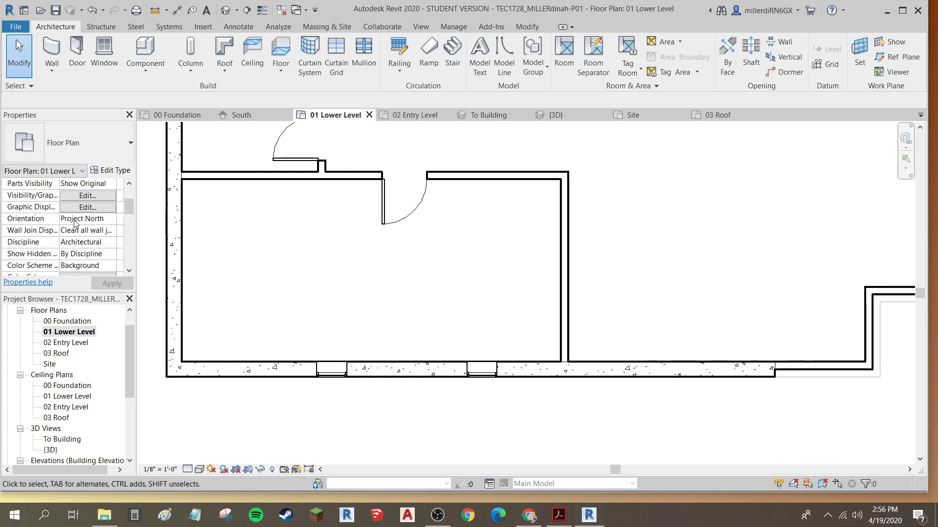
scroll(59, 220, down, 1)
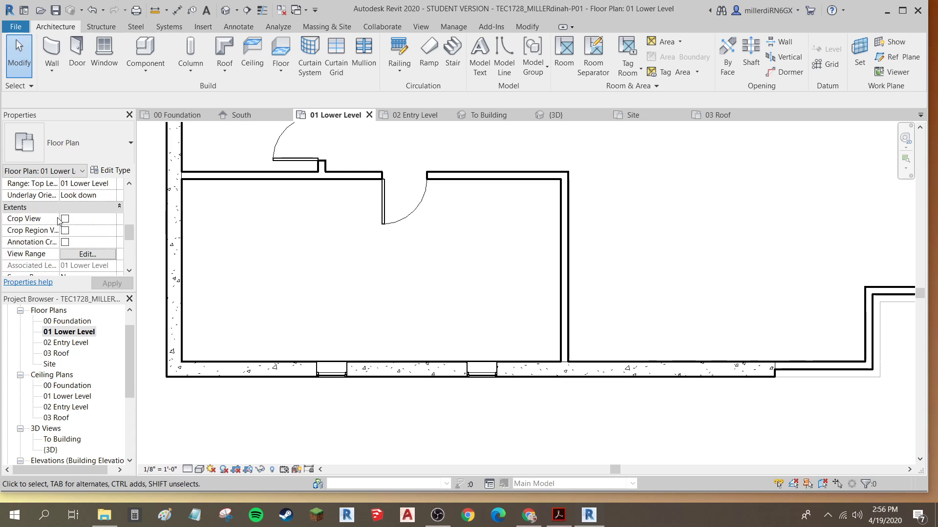
click(87, 255)
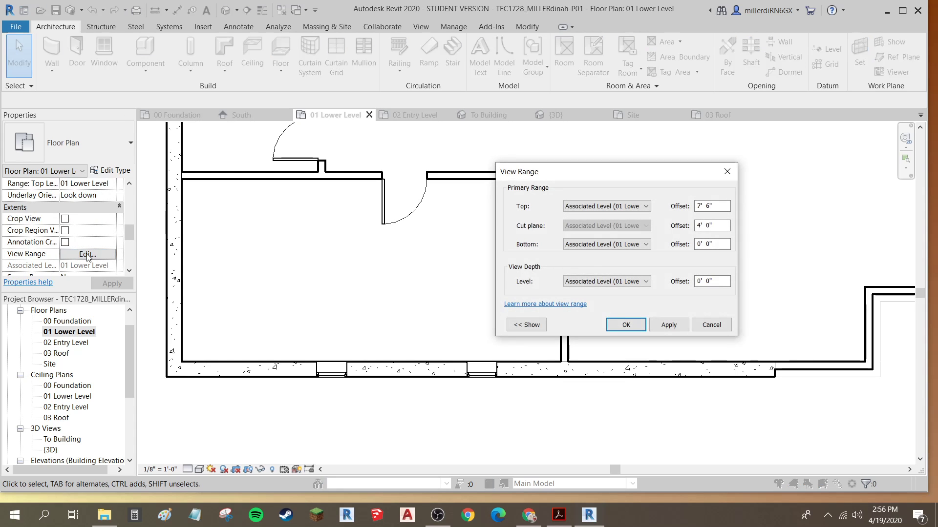
click(703, 225)
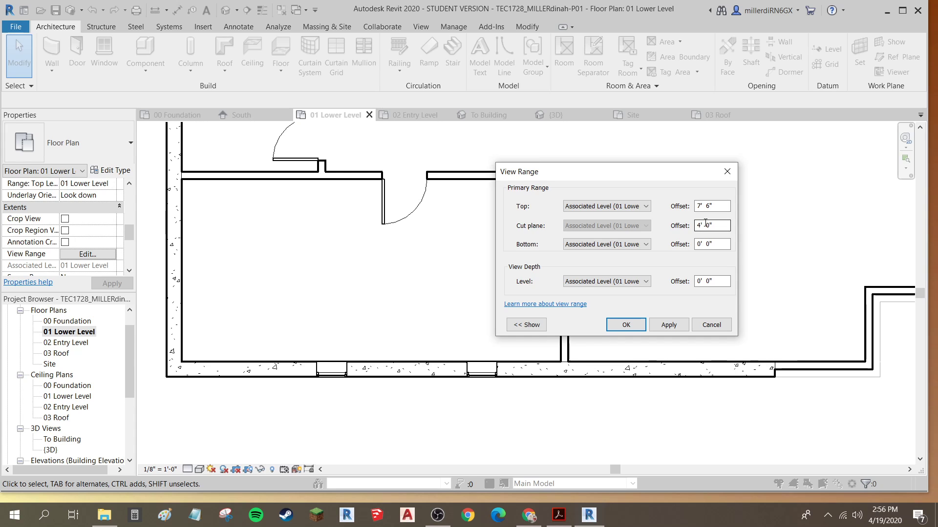
click(626, 325)
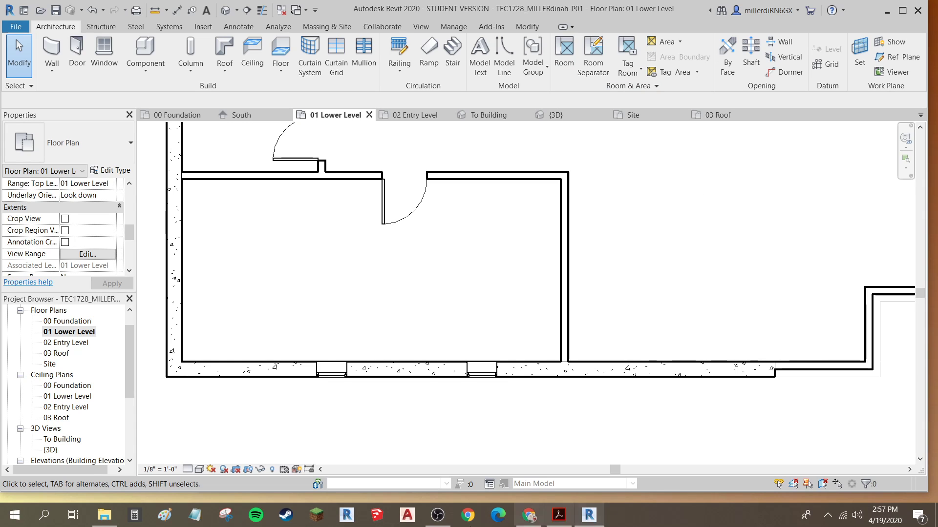
Slide the east window along the south wall to the interior partition, then move it 2' - 6" back west of that junction
click(482, 370)
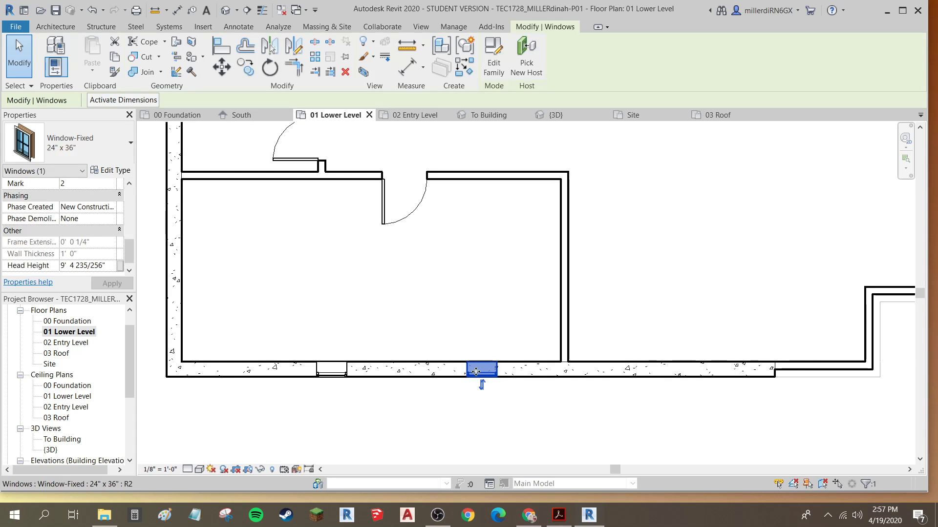
drag(482, 371, 561, 365)
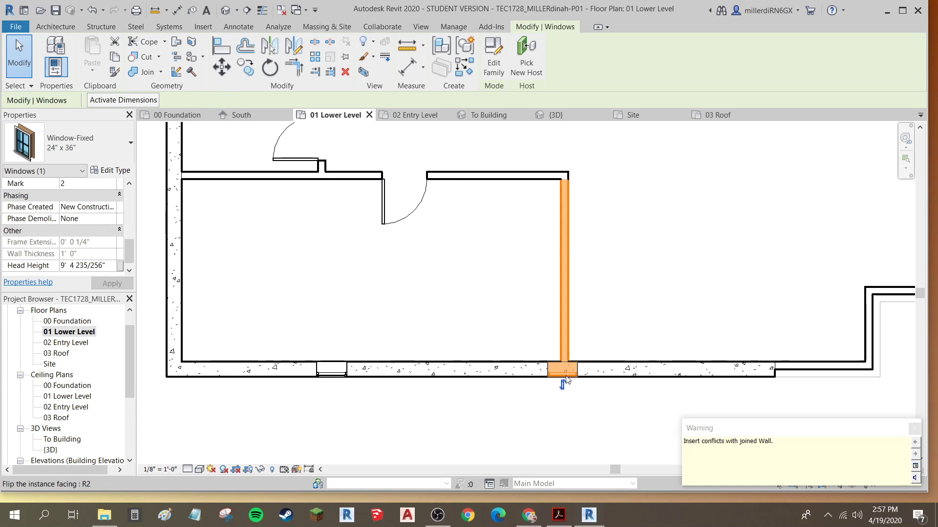
click(227, 74)
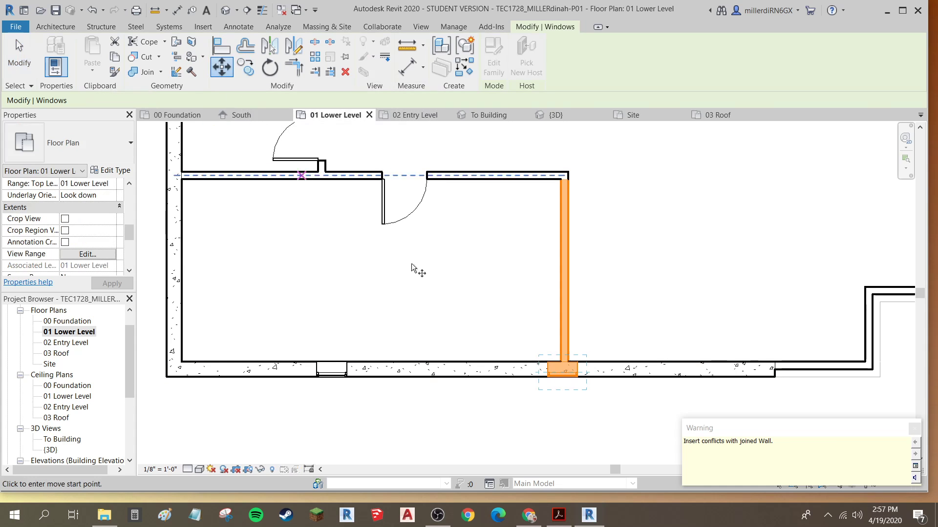
click(577, 379)
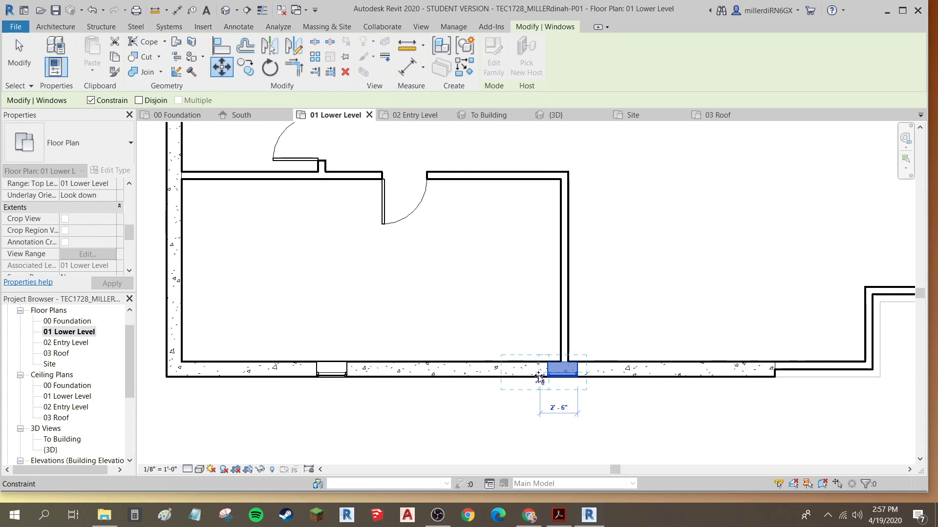
click(540, 378)
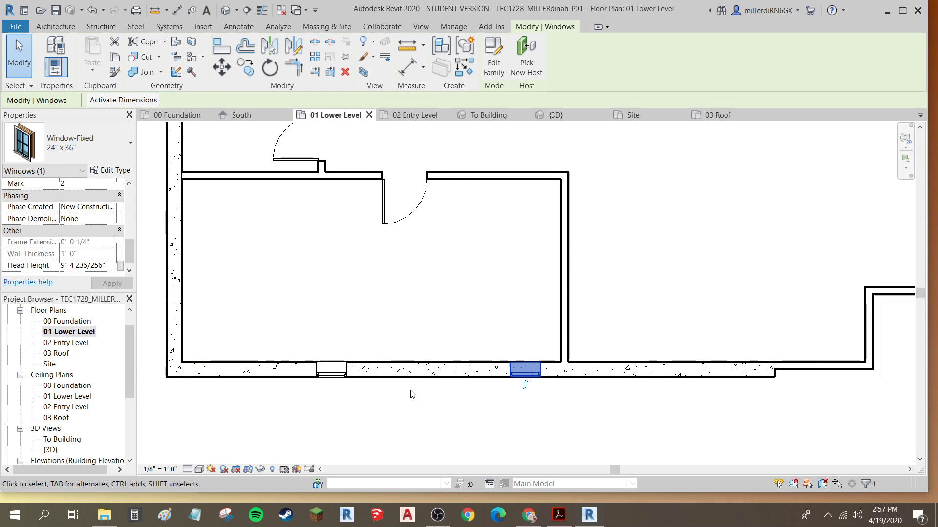
Move the west window along the south wall until its west edge meets the inner face of the west wall
click(340, 375)
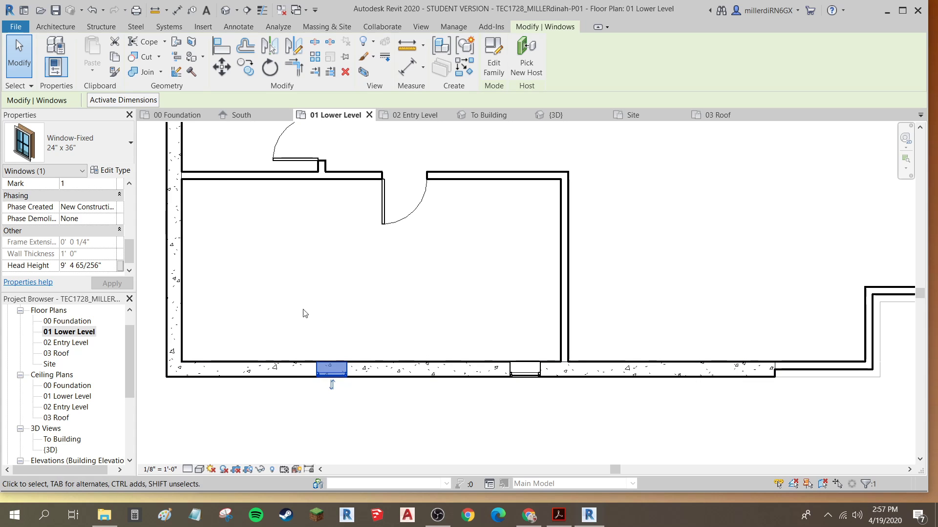
click(221, 66)
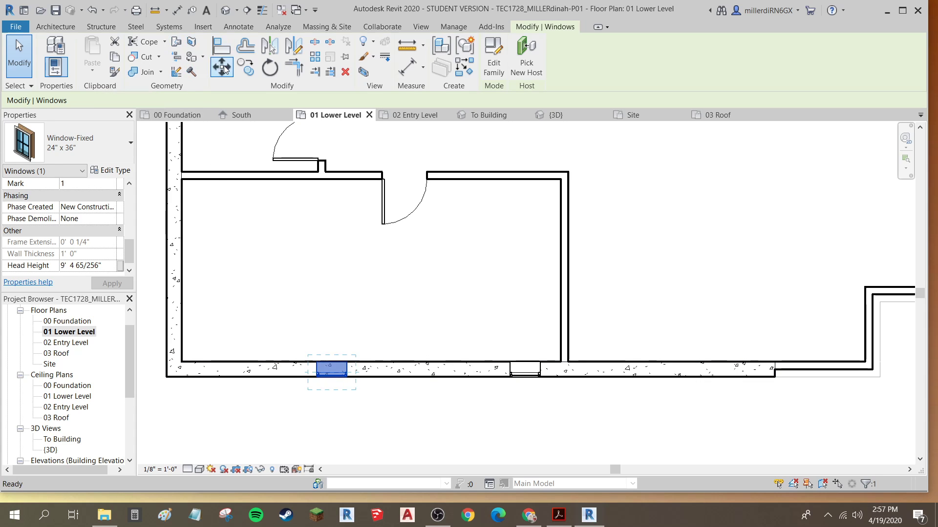
click(315, 379)
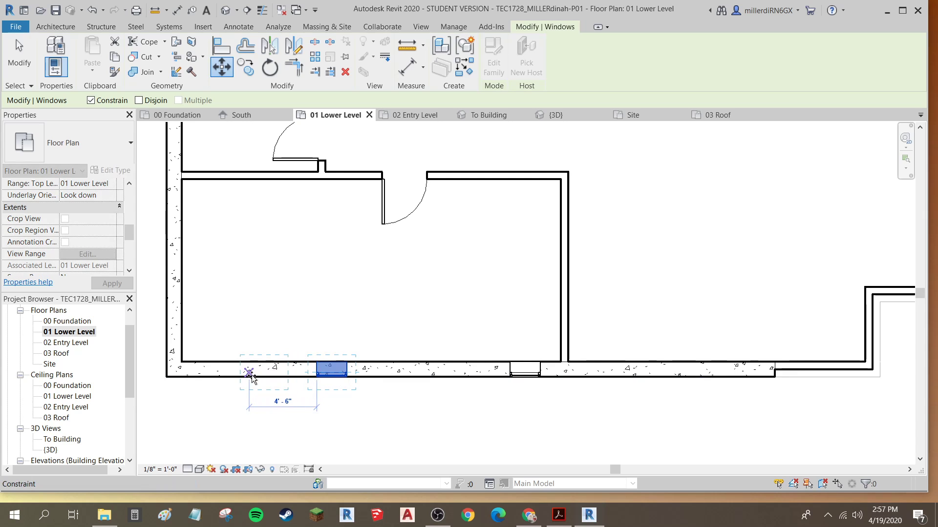
click(185, 380)
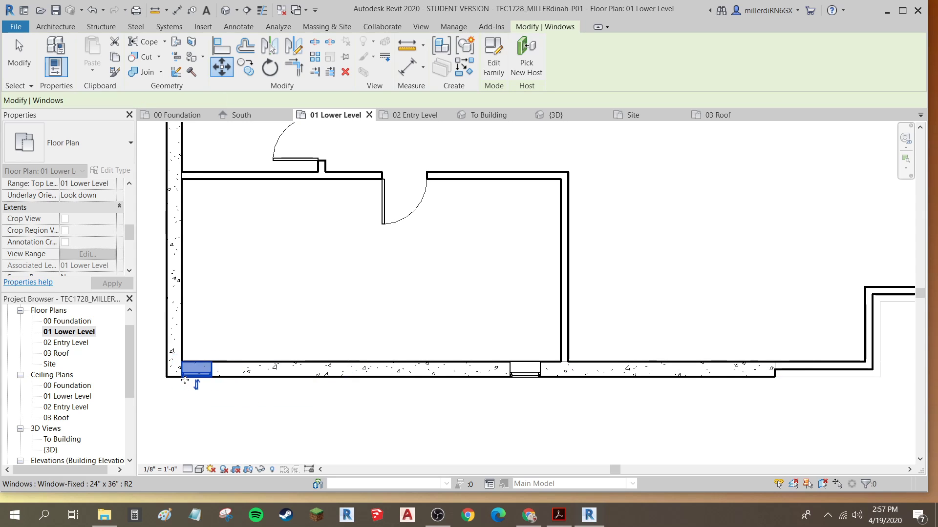
Move the west window along the south wall 9' - 6" east of the west wall's inner face
click(220, 72)
click(177, 382)
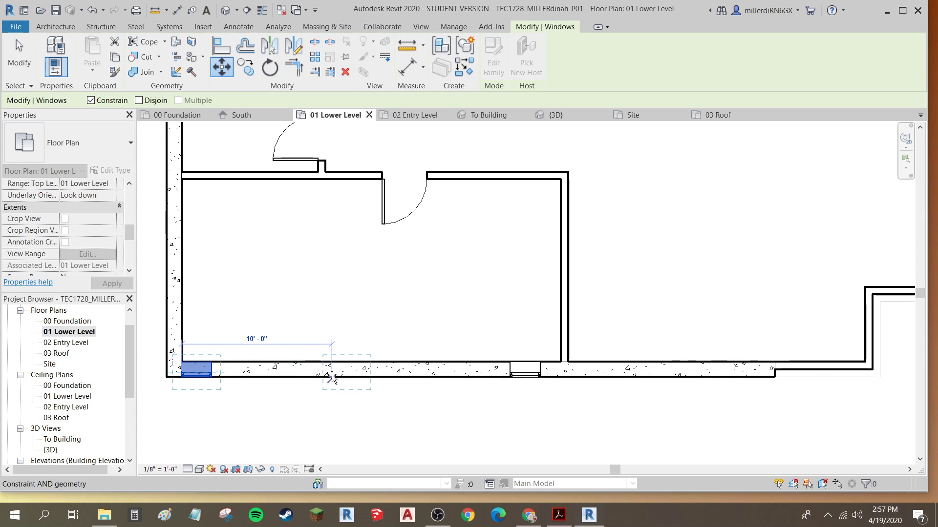
scroll(319, 375, up, 2)
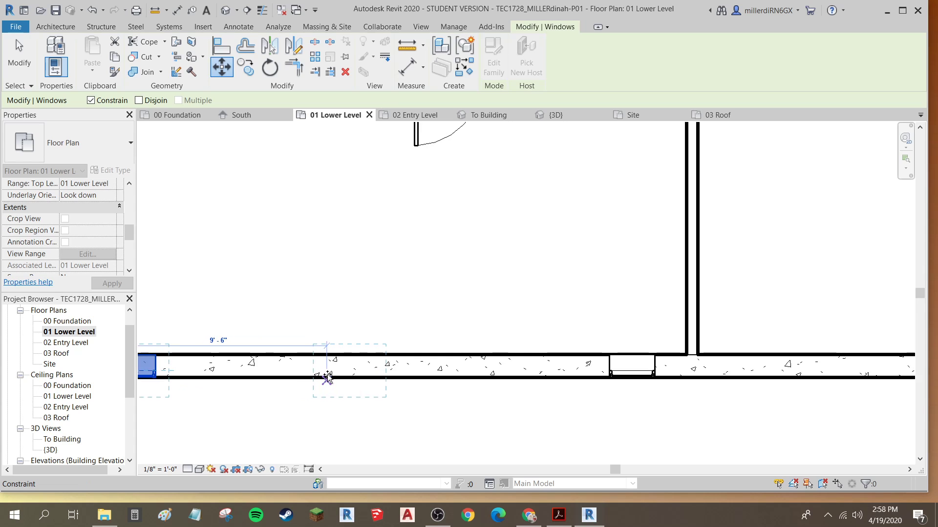
click(326, 377)
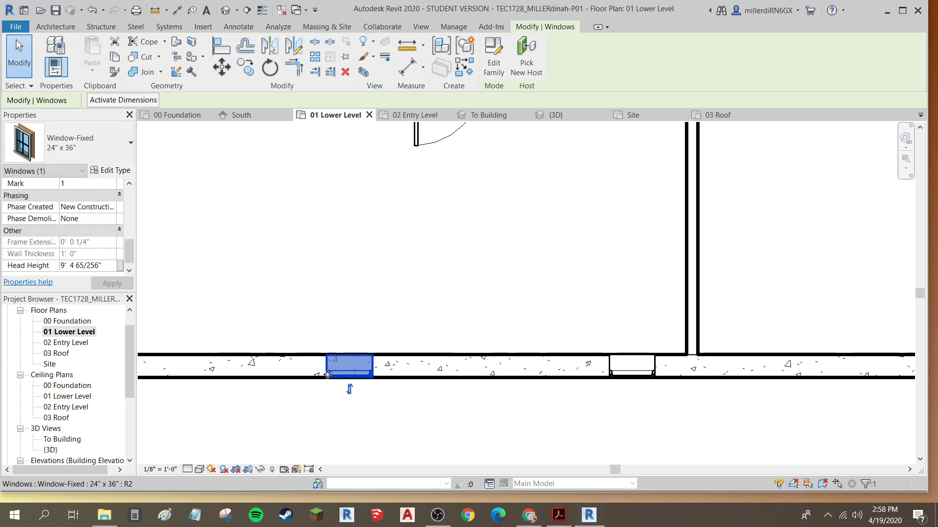
scroll(437, 293, down, 2)
click(438, 293)
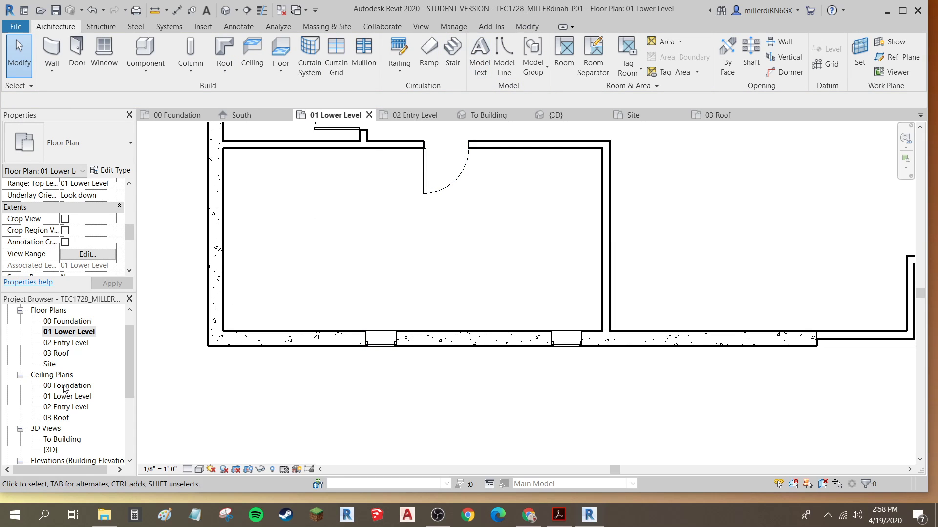
Open the South building elevation
scroll(64, 389, down, 4)
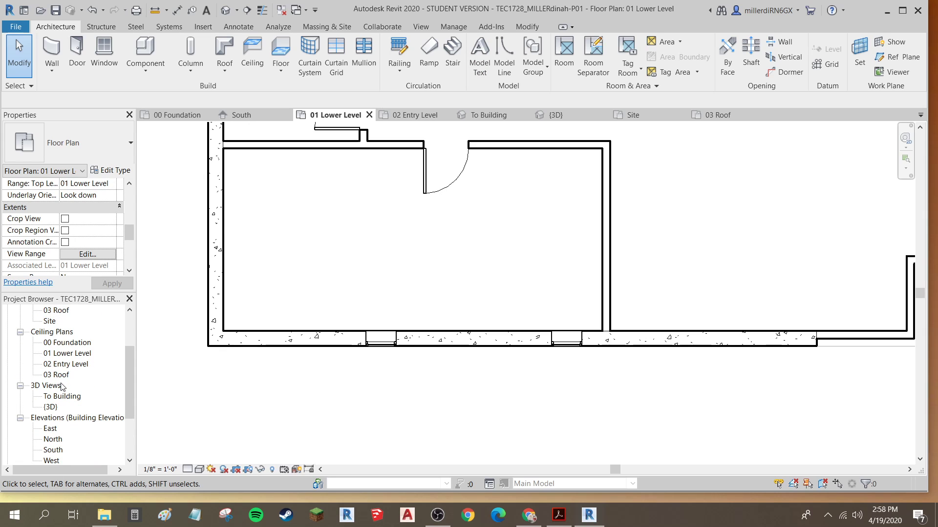
scroll(64, 392, down, 1)
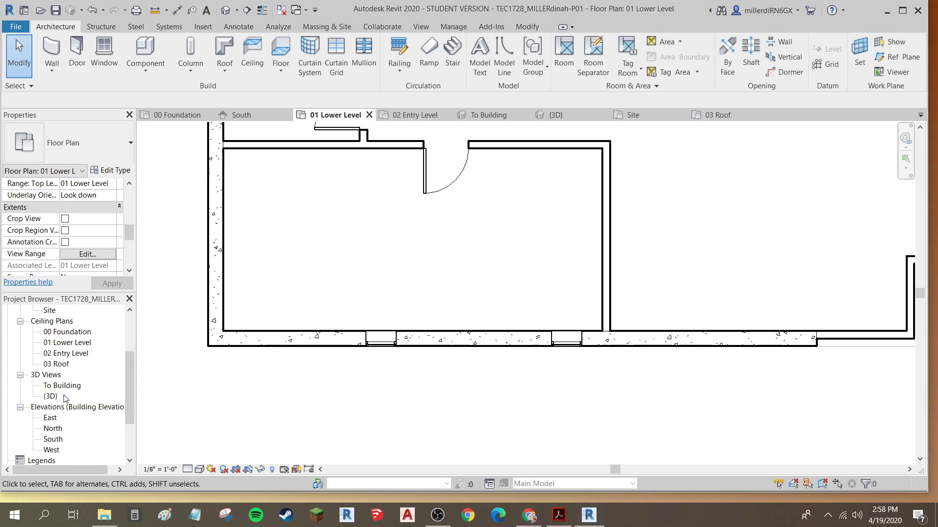
double_click(53, 440)
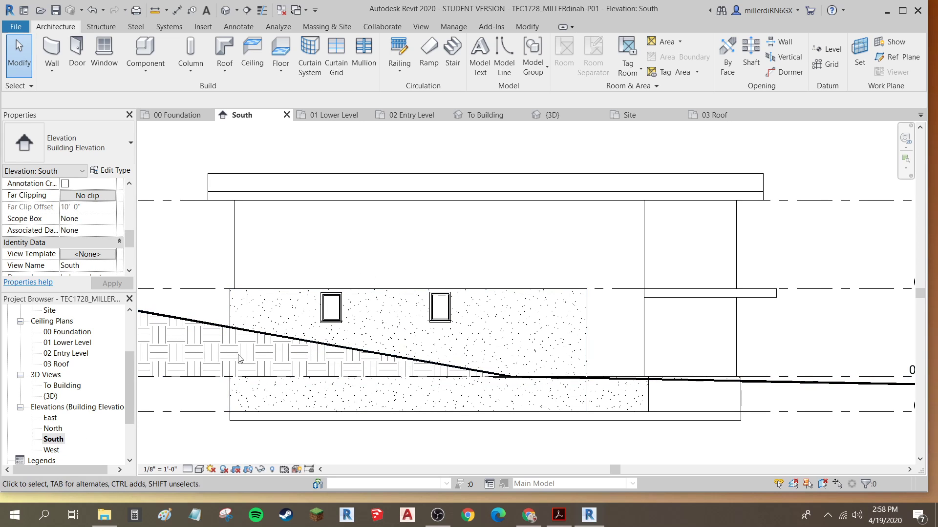
Duplicate the west window's type as 36 X 36 and set the new type's width to 3' 0"
click(332, 313)
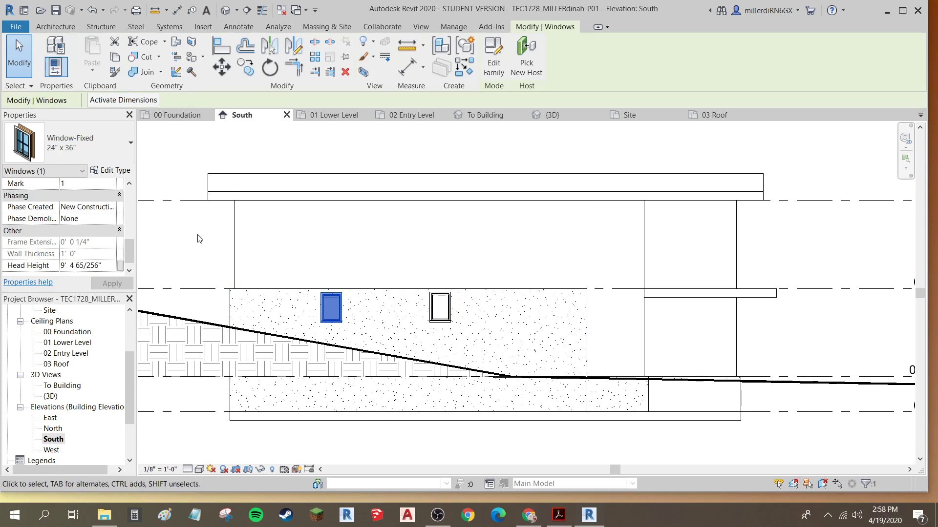
click(103, 172)
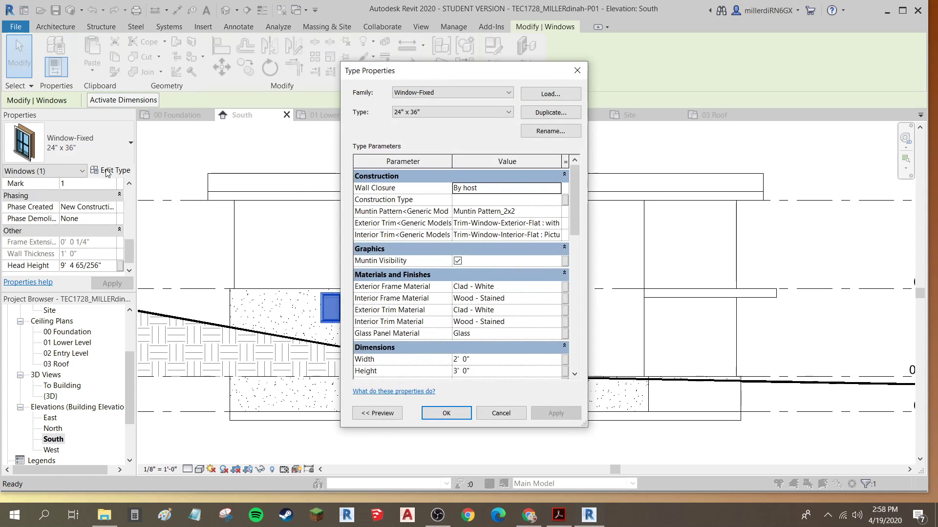
click(541, 113)
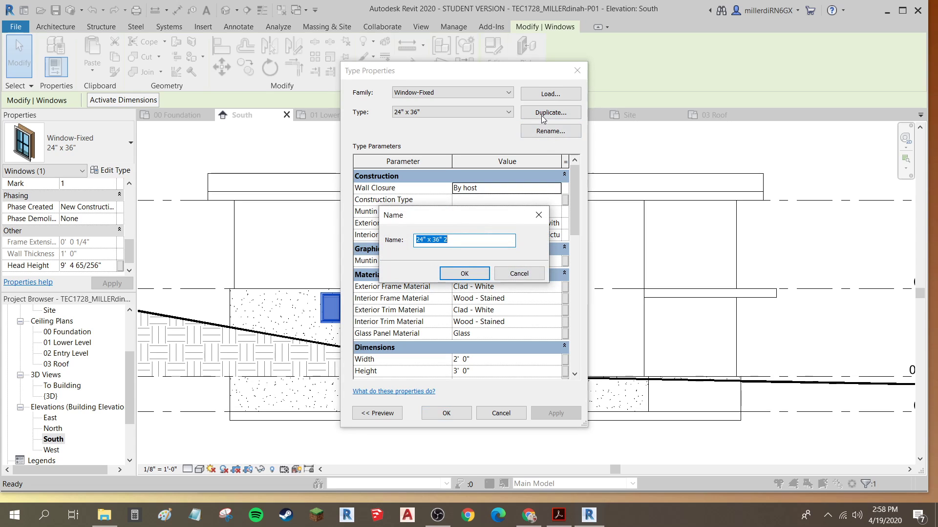
text(36 X 36)
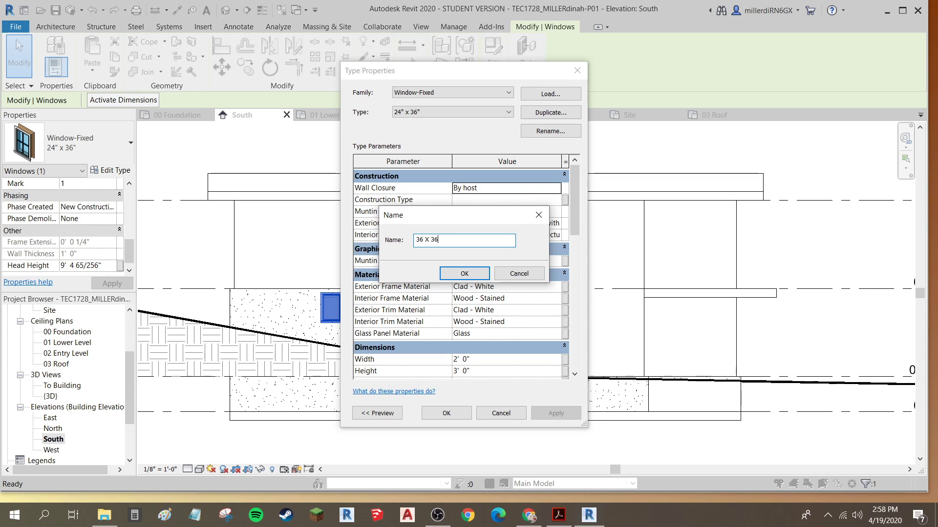
key(Return)
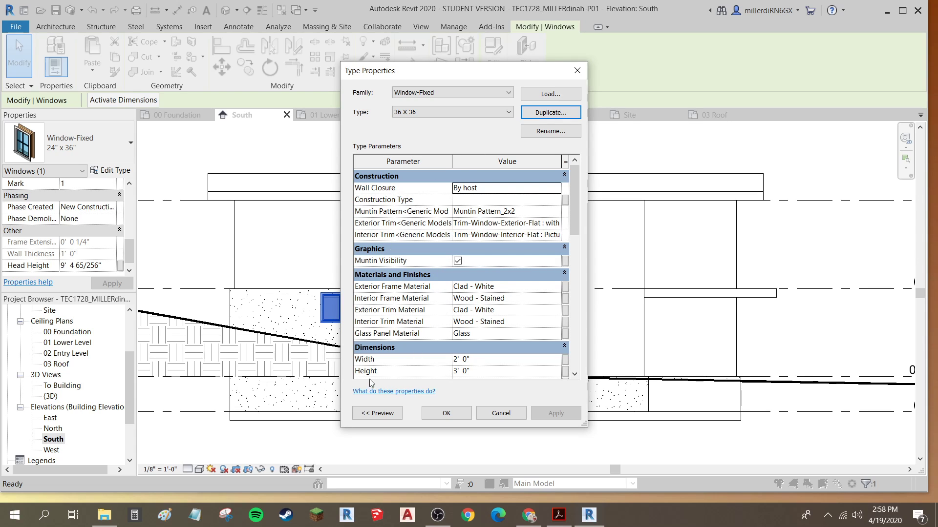
scroll(482, 348, down, 2)
click(455, 333)
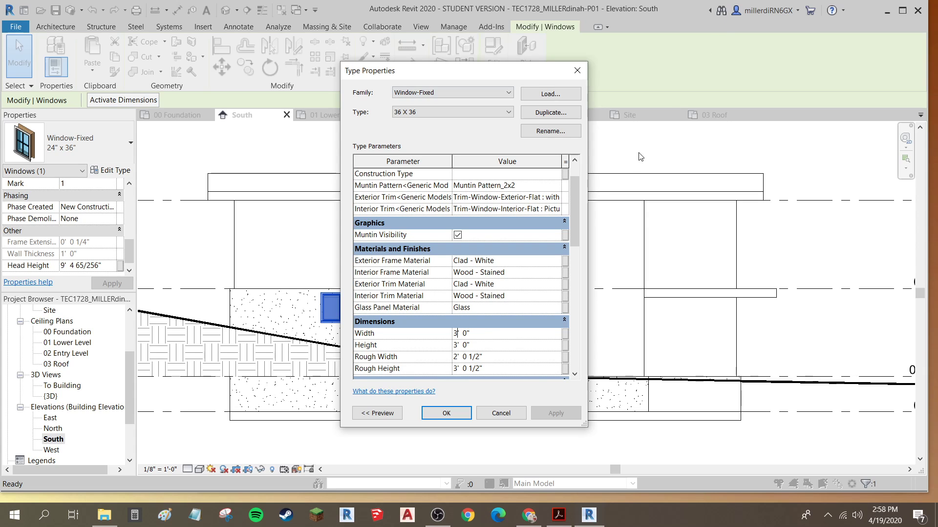
click(446, 414)
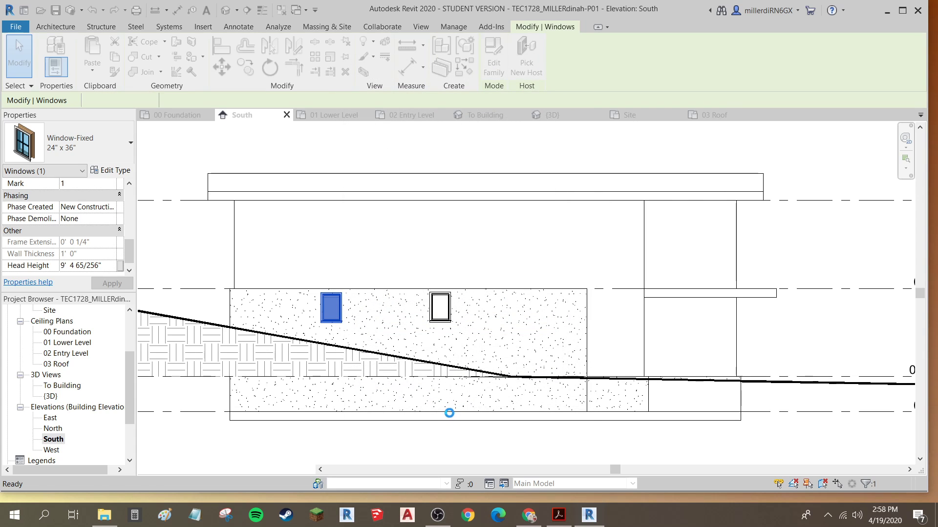
Change the east window in the concrete wall to the Window-Fixed 36 X 36 type
click(439, 320)
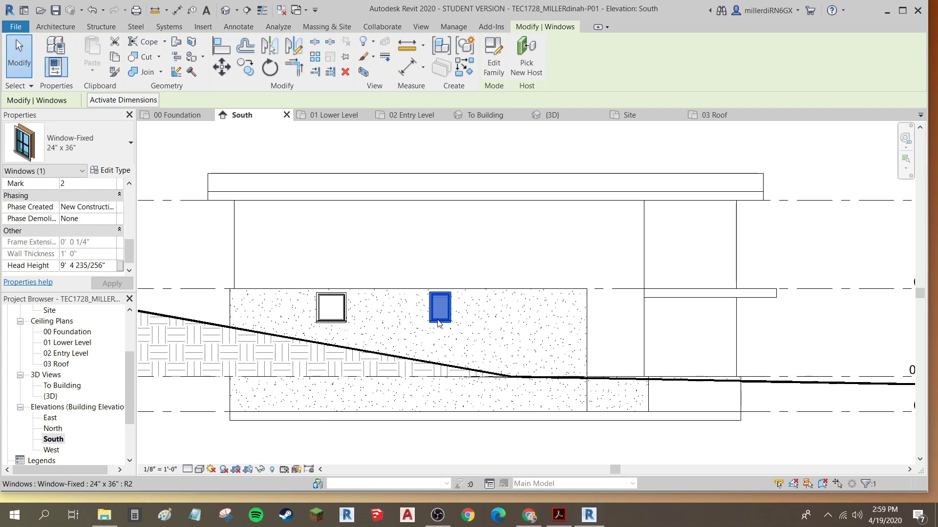
click(107, 151)
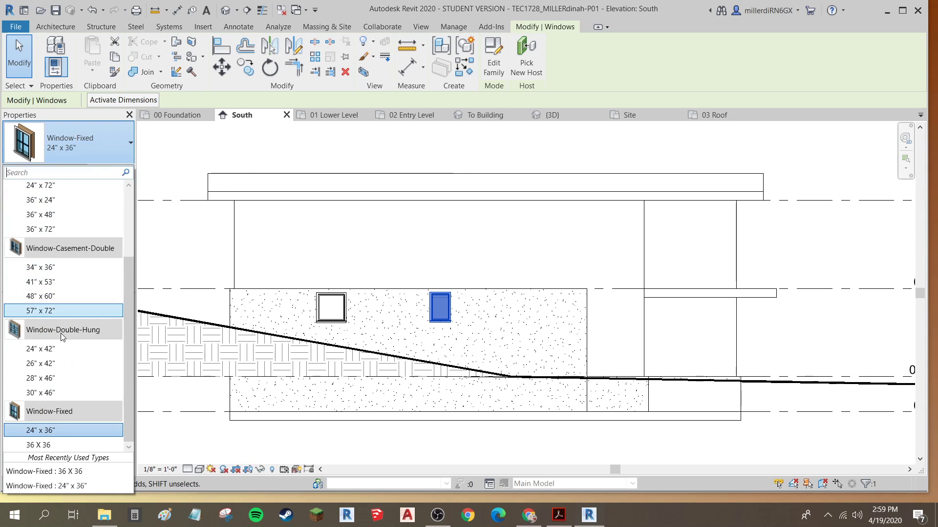
click(42, 445)
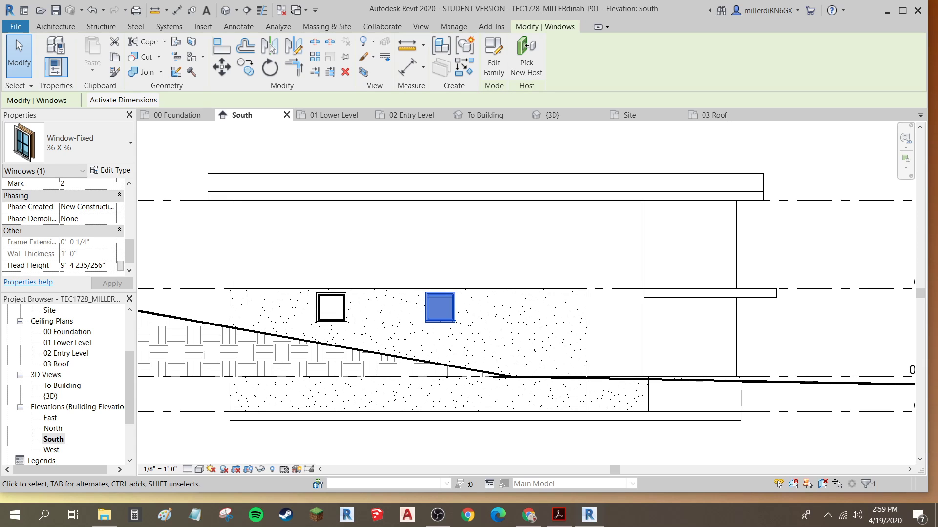
Align the head of the east window with the head of the west window in the South elevation
scroll(427, 306, up, 1)
scroll(427, 286, up, 2)
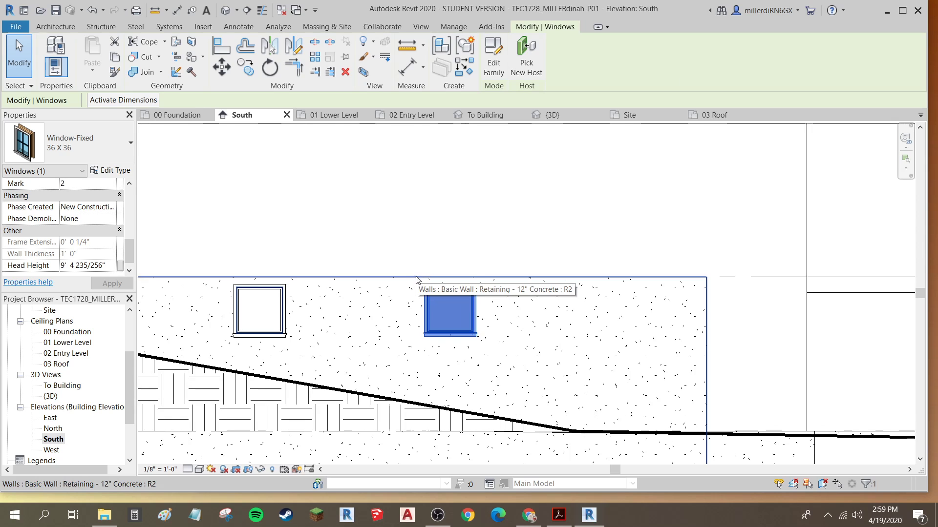
scroll(423, 303, up, 2)
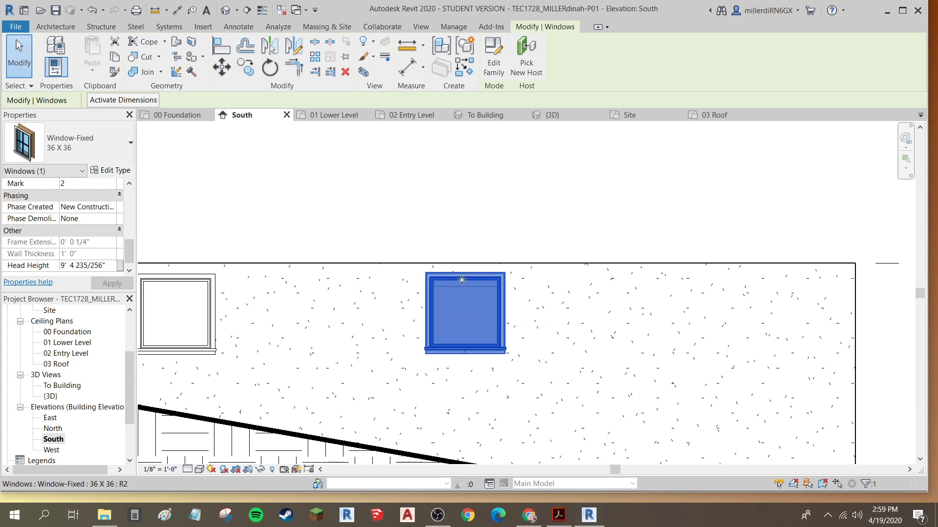
click(429, 243)
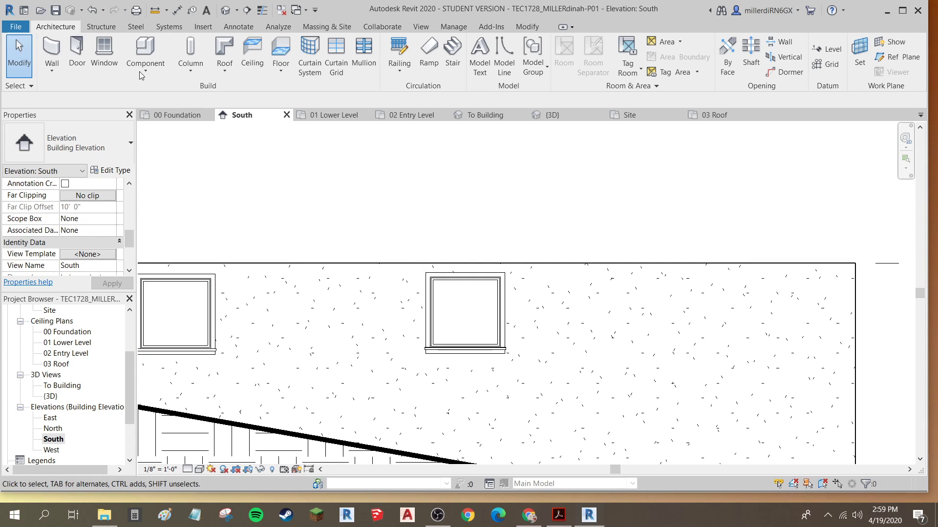
click(188, 284)
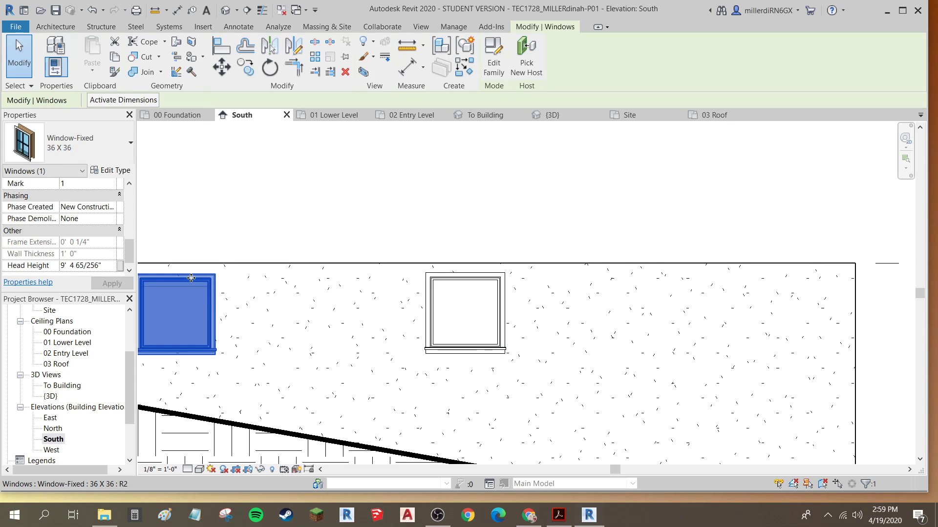
click(222, 48)
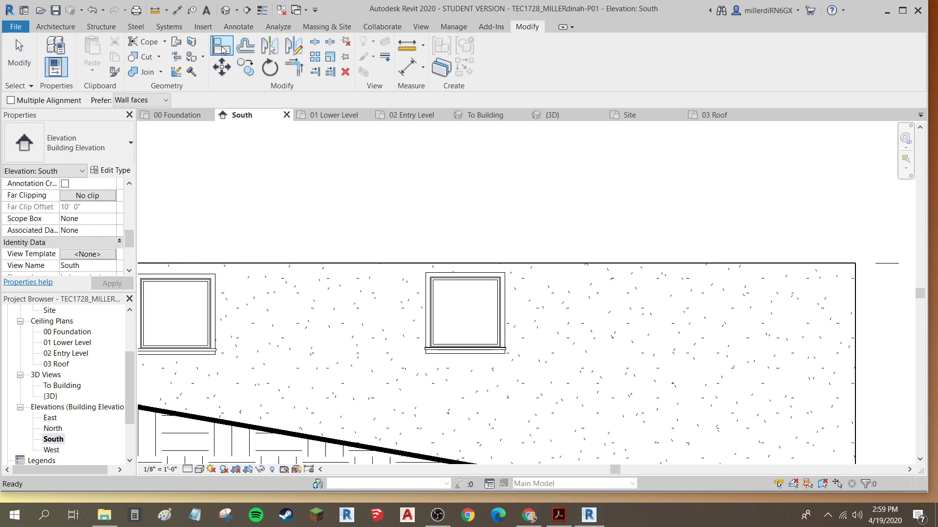
click(186, 286)
click(441, 278)
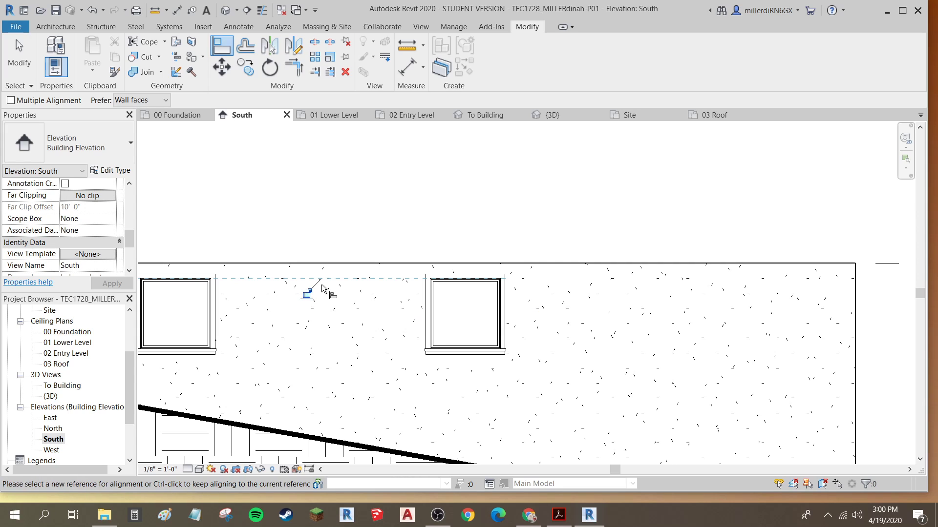
key(Escape)
key(Escape)
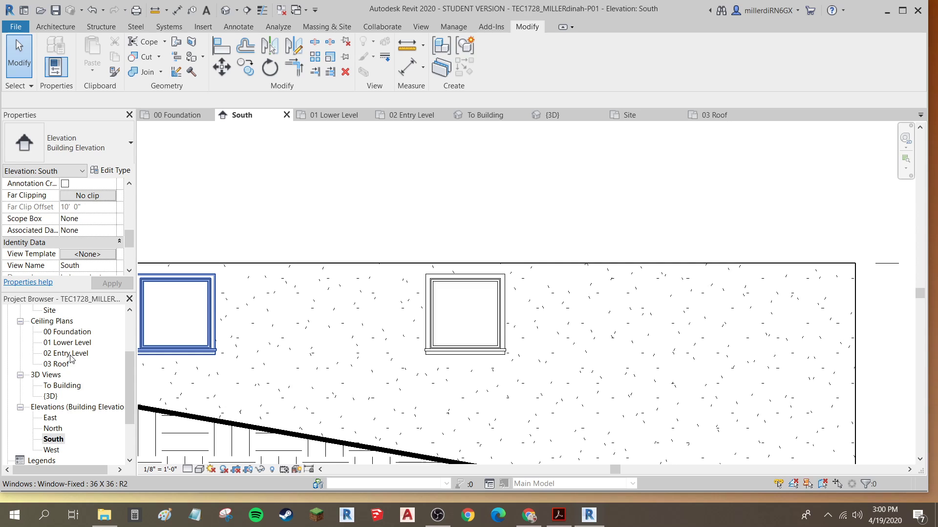
Open the 02 Entry Level floor plan and set its underlay base level to None
scroll(70, 356, up, 3)
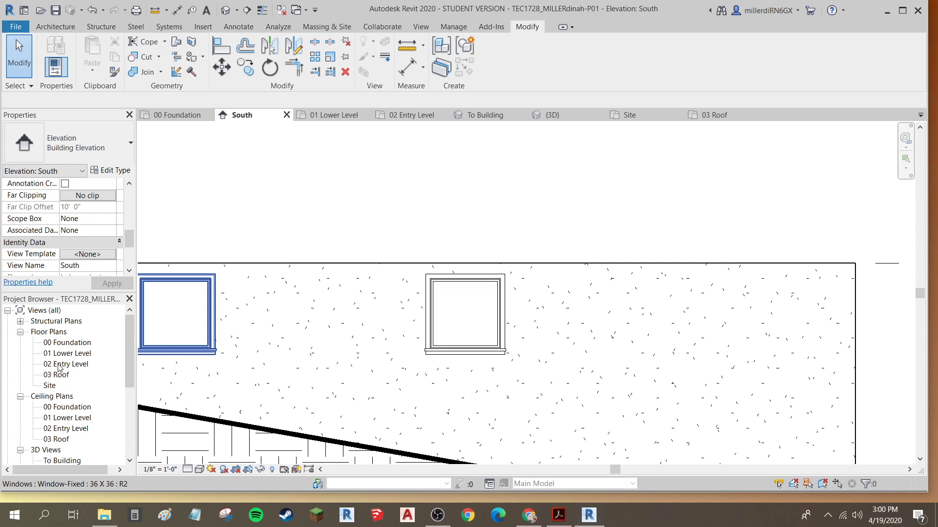
double_click(59, 365)
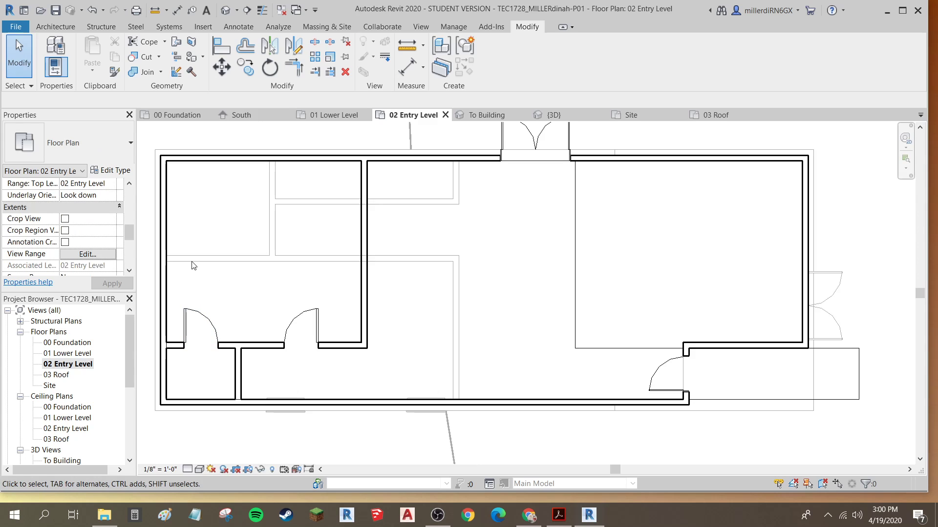
middle_drag(244, 269, 291, 264)
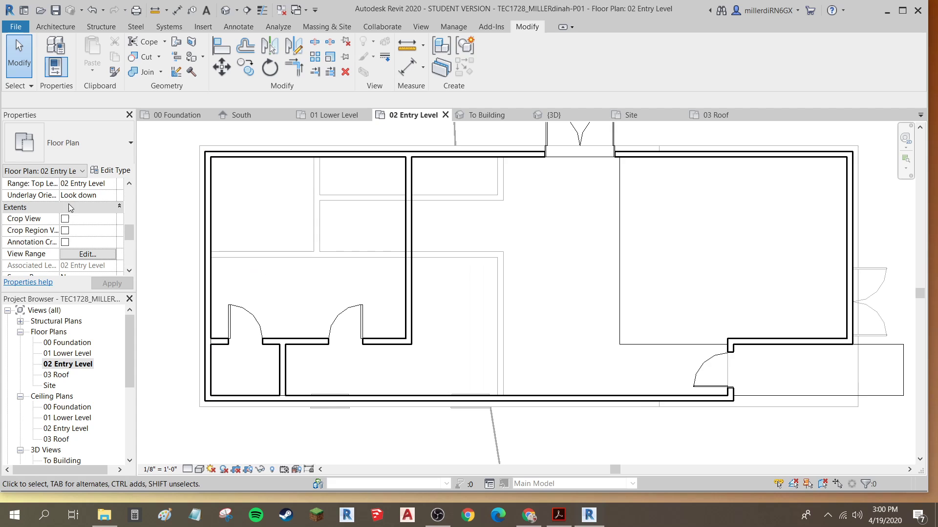
scroll(71, 210, down, 2)
scroll(69, 213, up, 4)
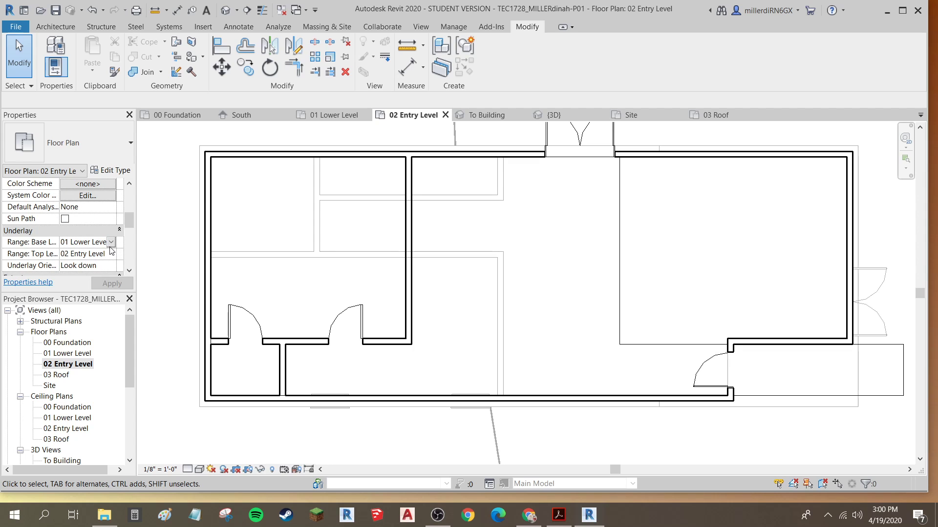
click(104, 244)
click(86, 254)
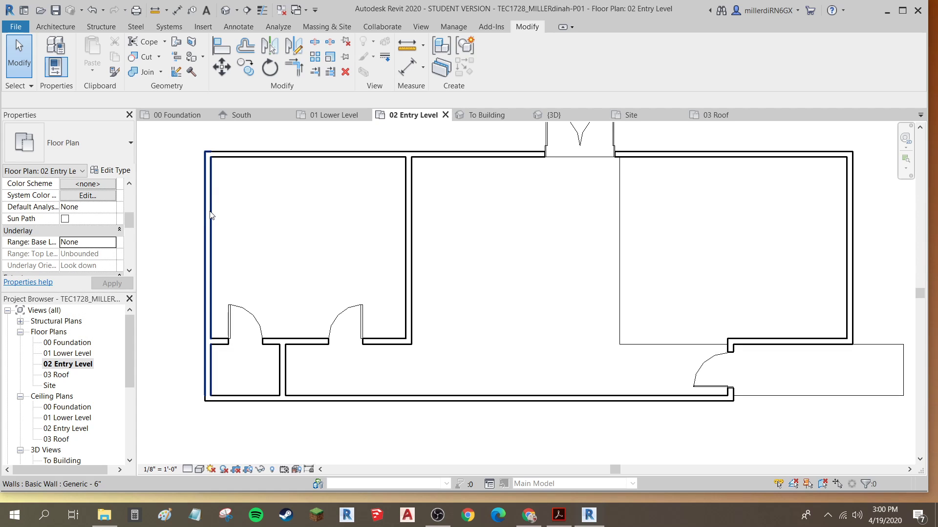
Turn on thin line display for the 02 Entry Level floor plan
click(264, 11)
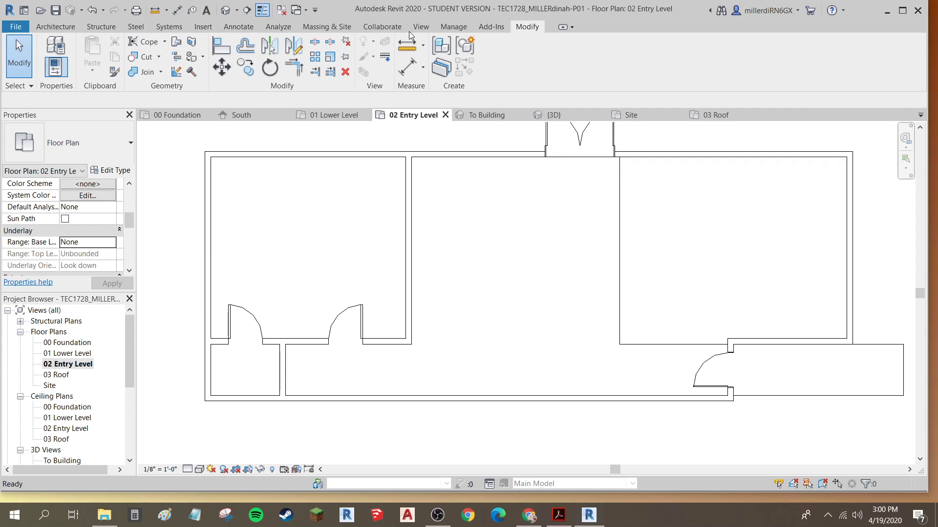
click(423, 27)
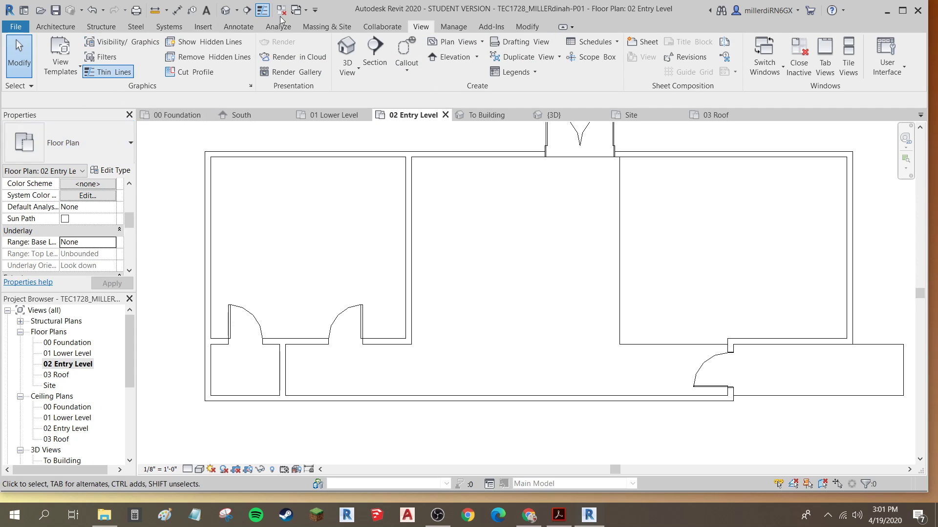
Place three Fixed 36" x 72" windows in the west exterior wall of the northwest room on the entry level plan
click(56, 27)
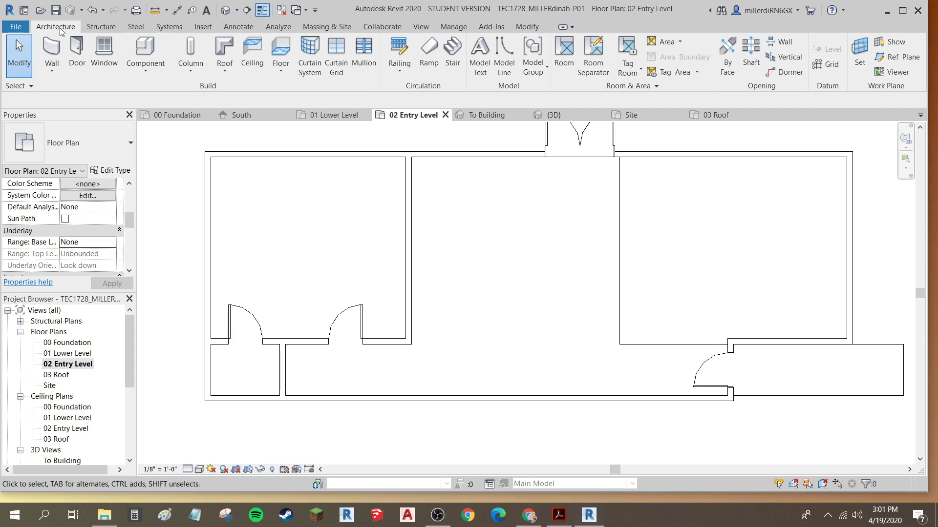
click(110, 54)
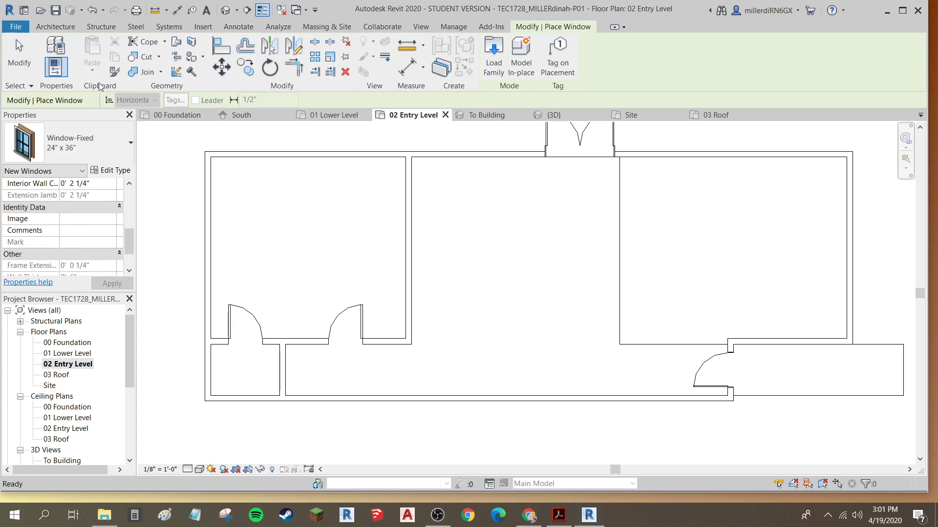
click(69, 151)
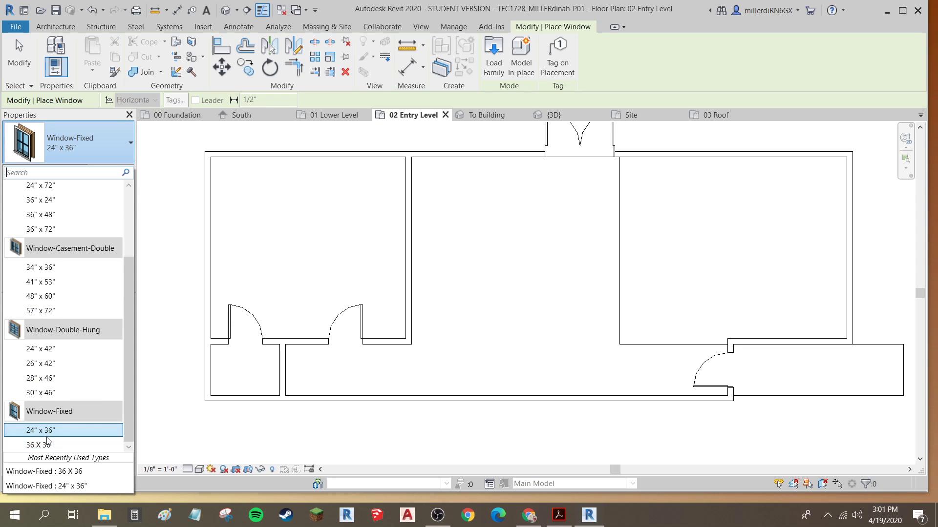
scroll(53, 424, up, 5)
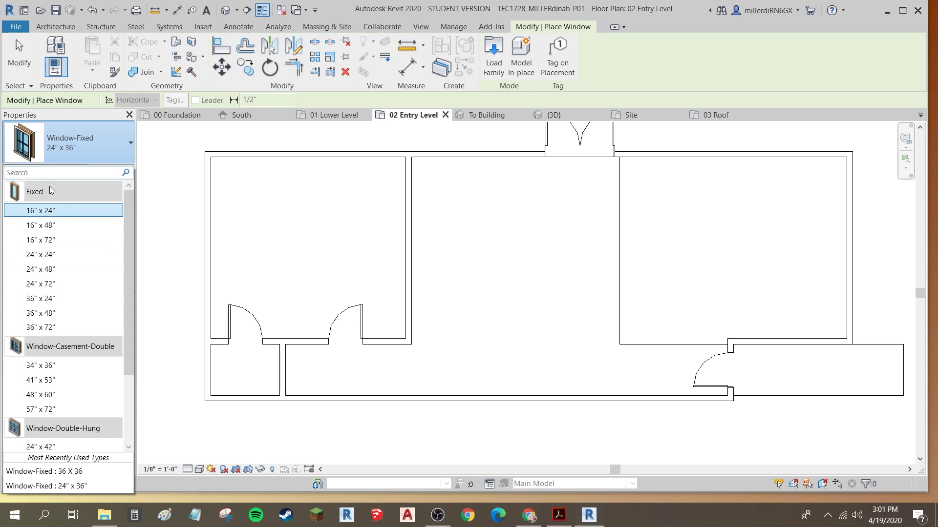
click(47, 327)
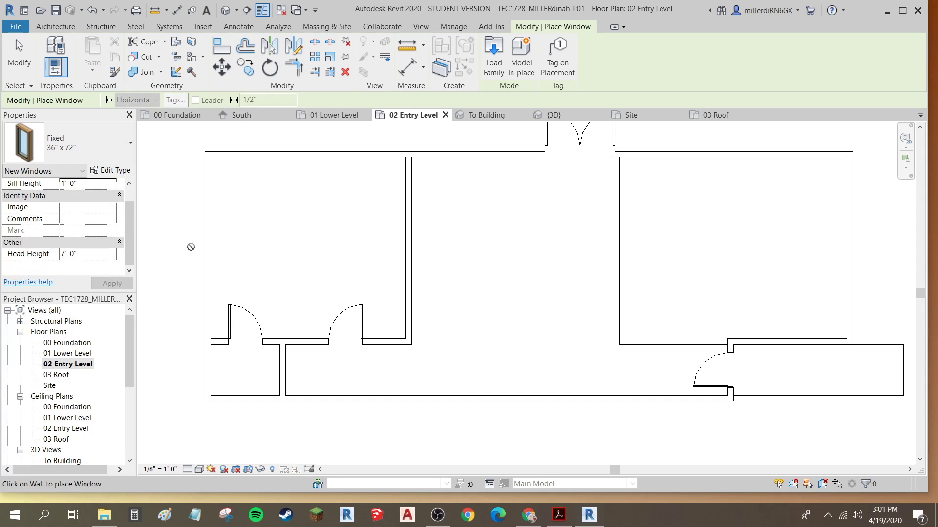
click(201, 199)
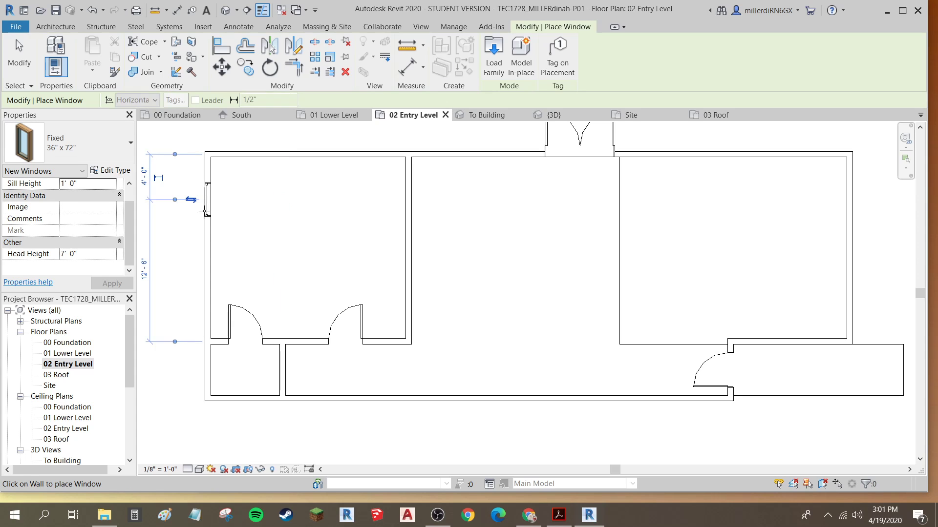
click(205, 253)
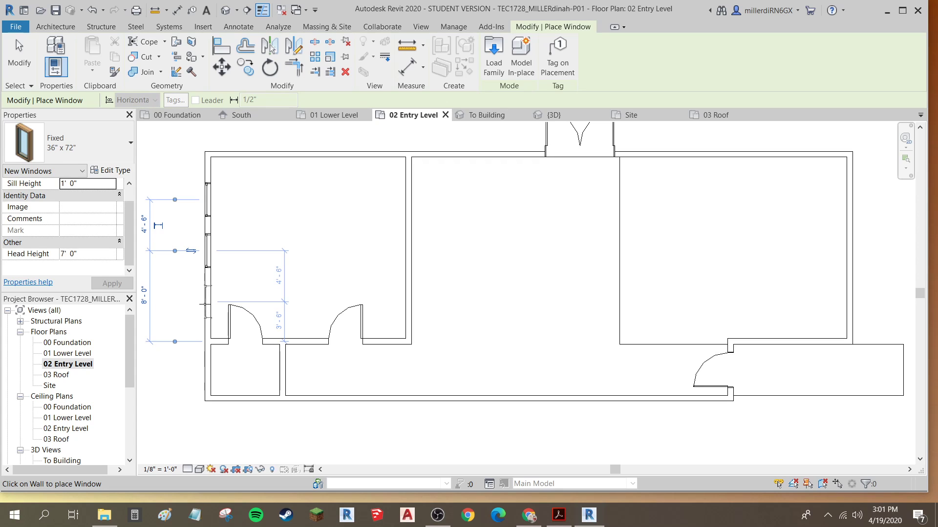
click(205, 302)
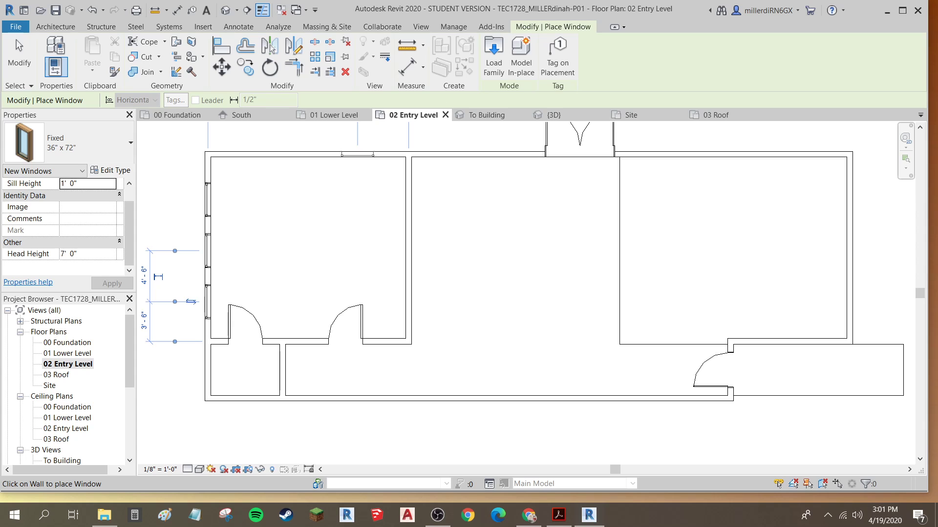
click(319, 216)
key(Escape)
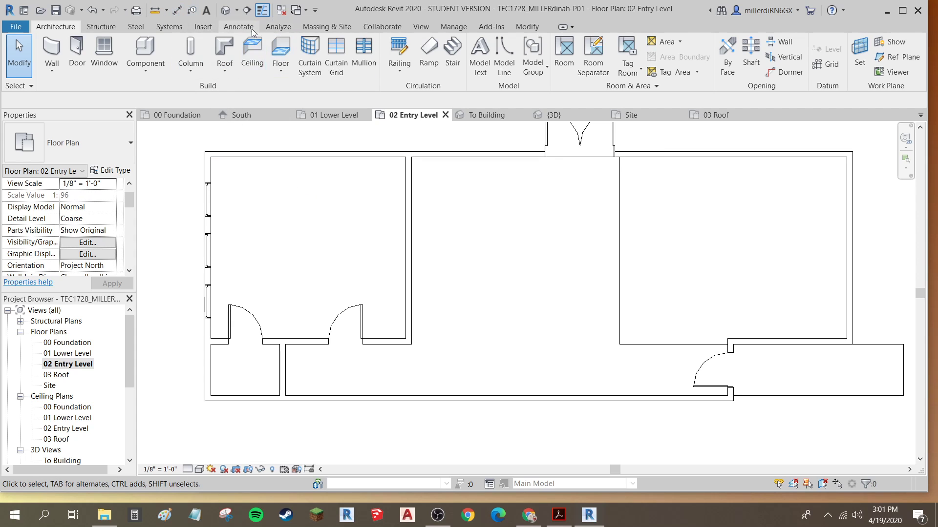
click(249, 29)
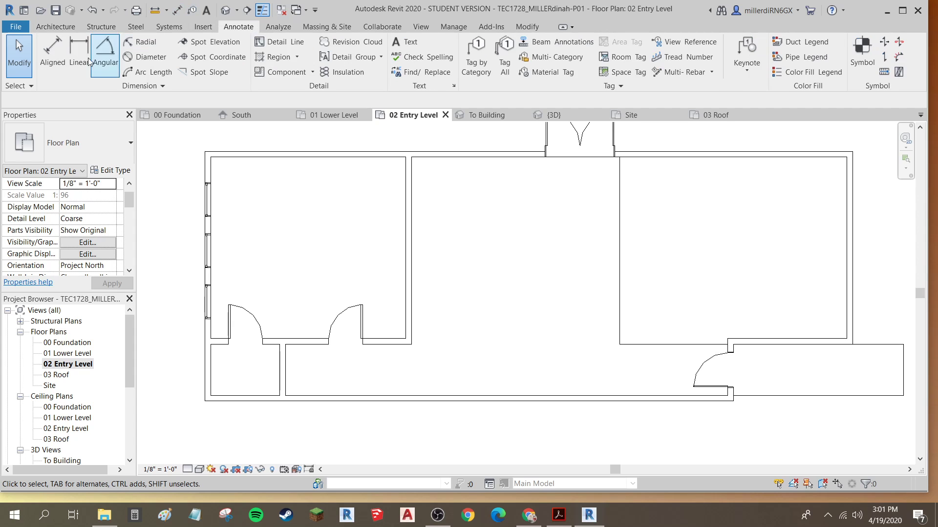
click(55, 55)
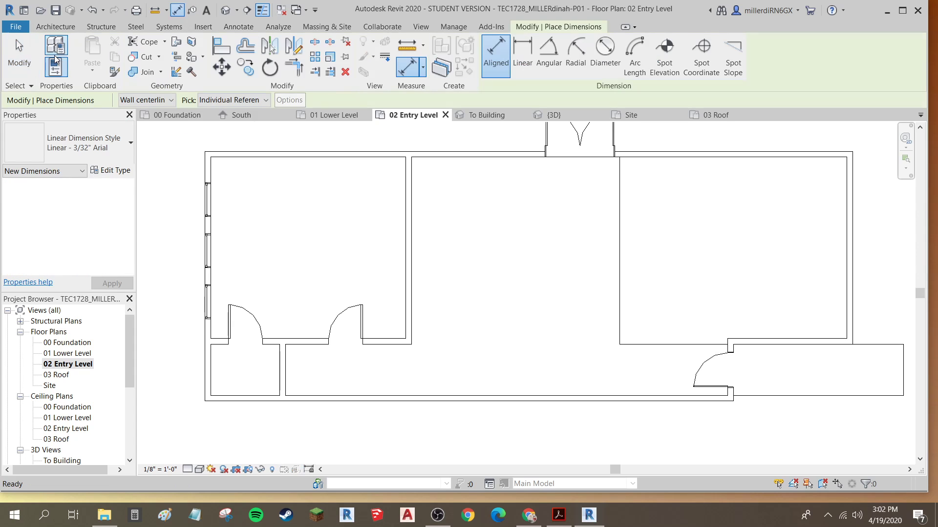
click(212, 157)
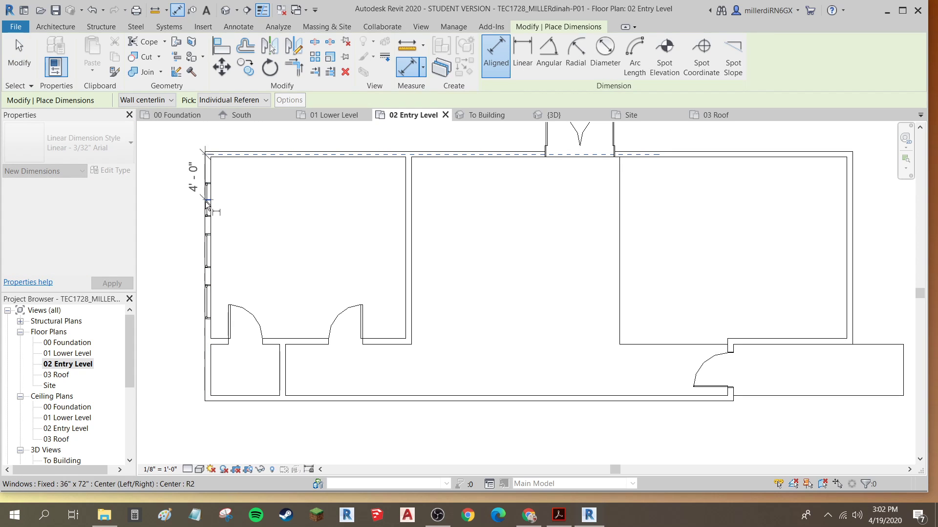
key(Escape)
key(Escape)
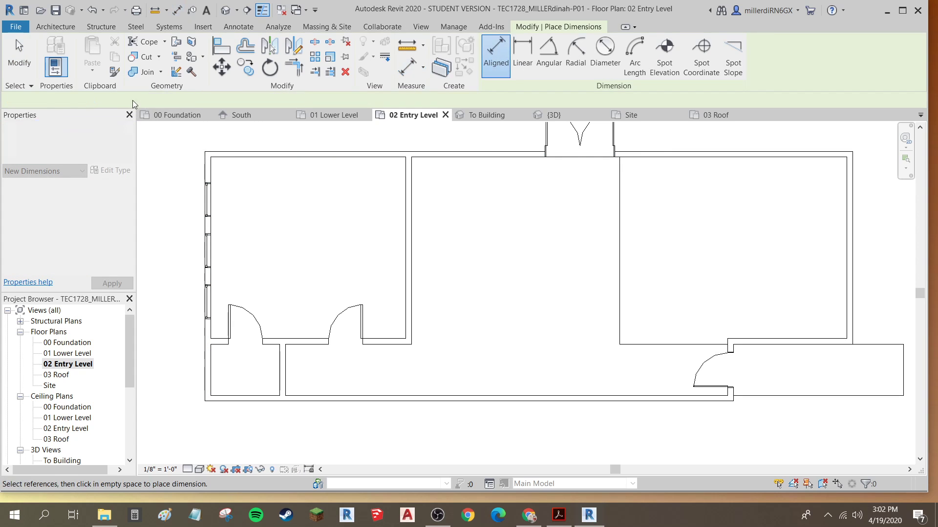
key(Escape)
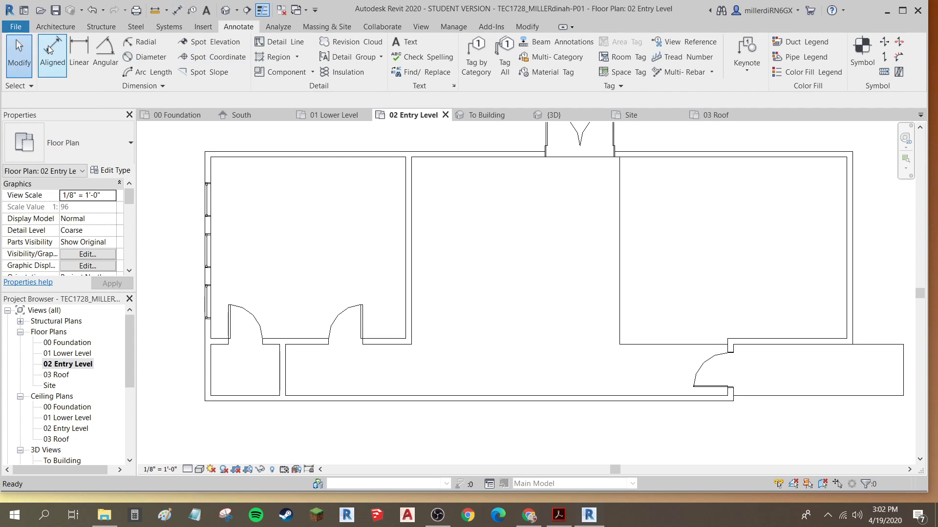
Add an aligned dimension string west of the building from the north wall through the three window centers to the room's south wall
click(53, 53)
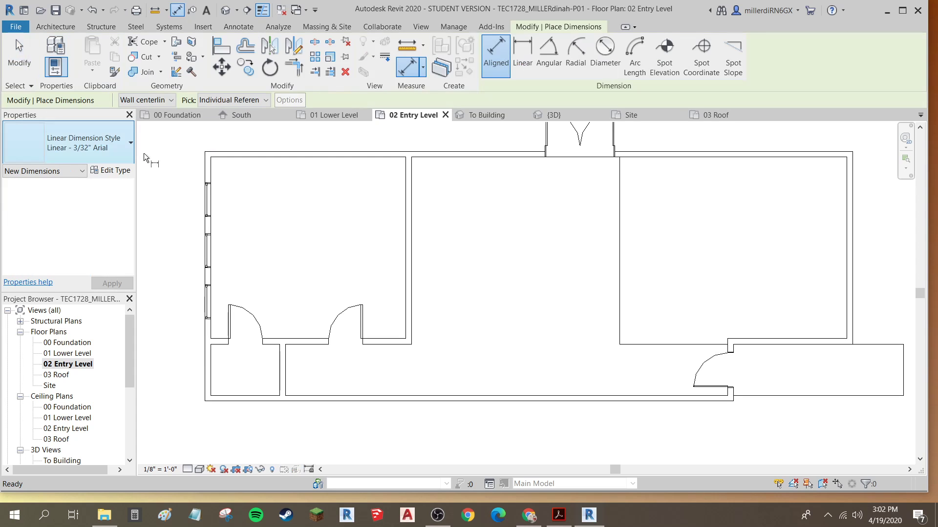
click(208, 162)
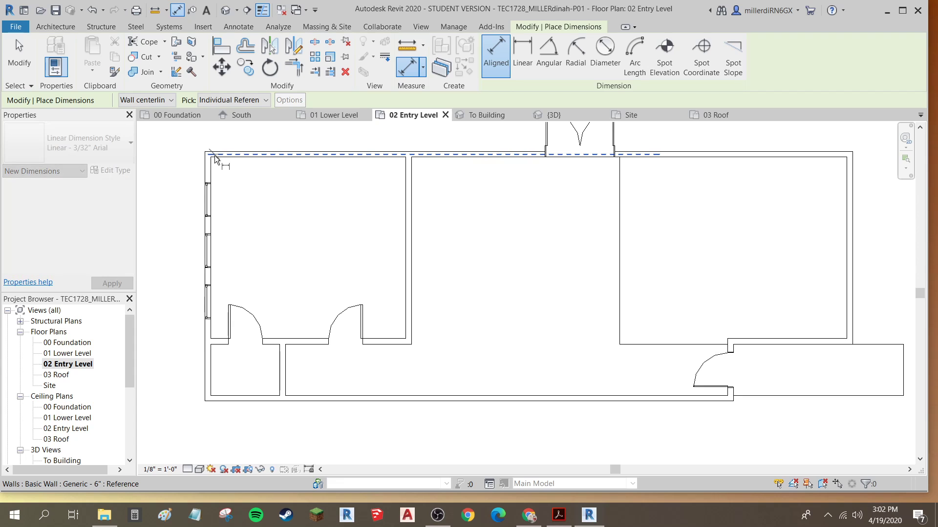
click(206, 197)
click(206, 253)
click(207, 303)
click(206, 342)
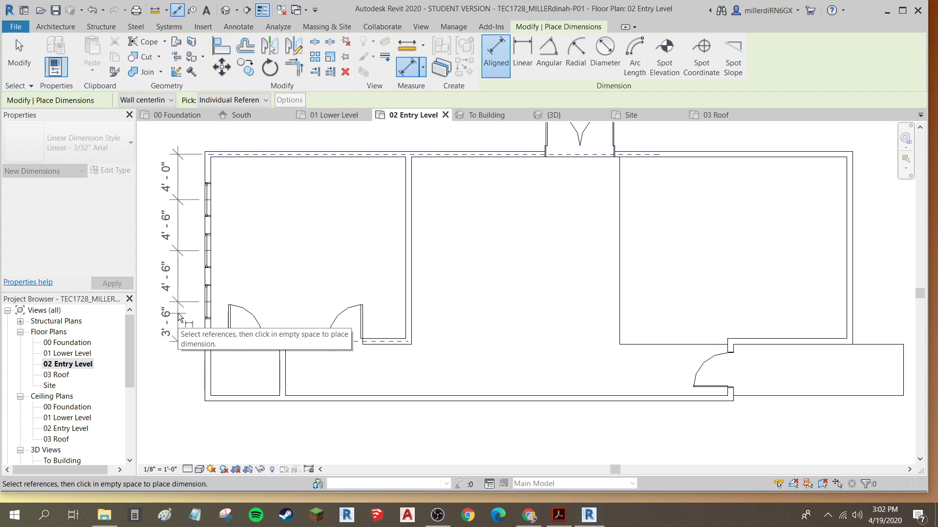
click(177, 312)
Apply the EQ equality constraint to the window dimension string to space the three west windows evenly
middle_drag(300, 246, 348, 254)
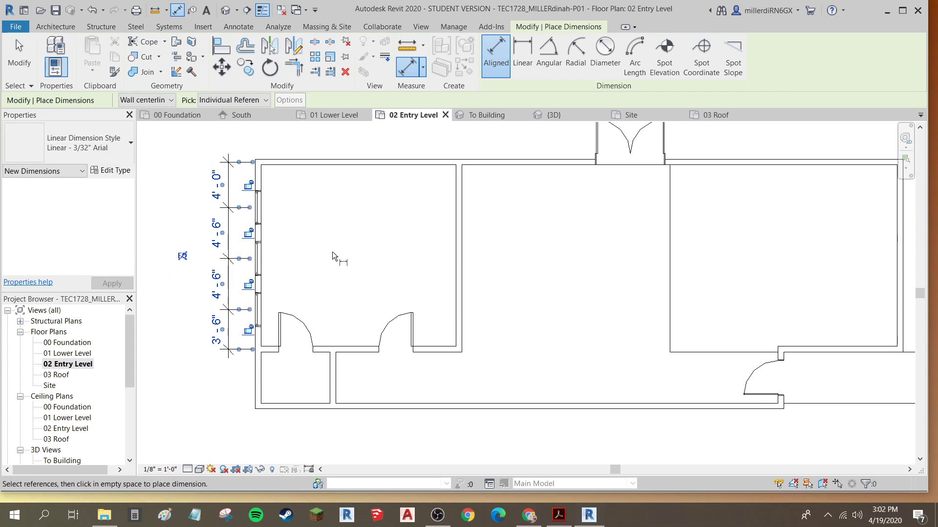
click(183, 257)
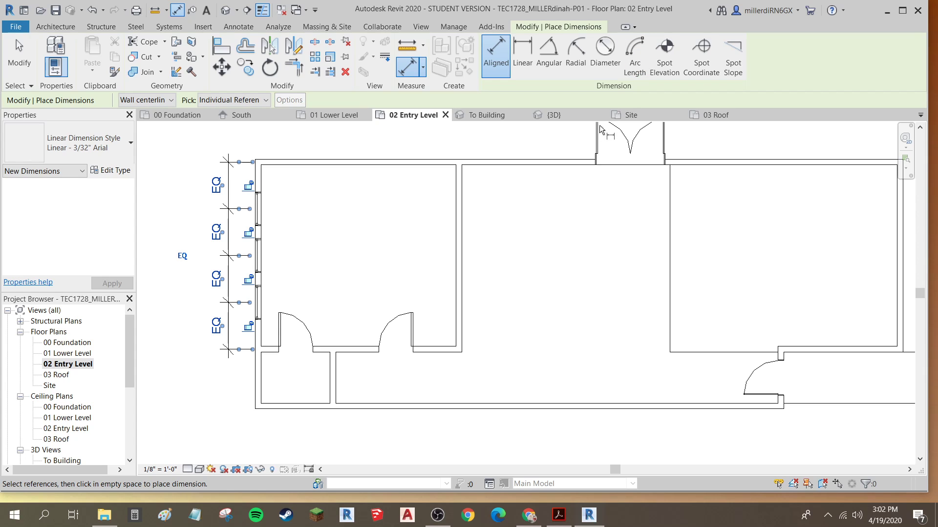
key(Escape)
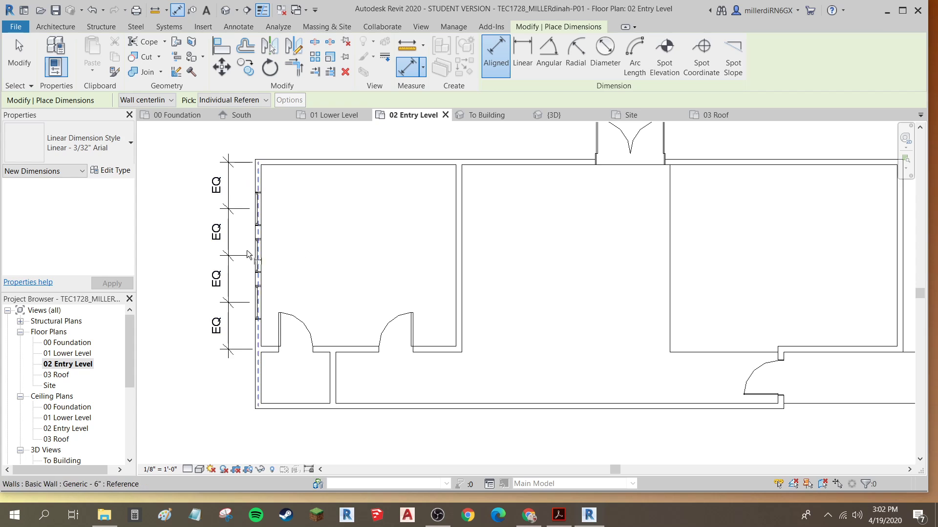
key(Escape)
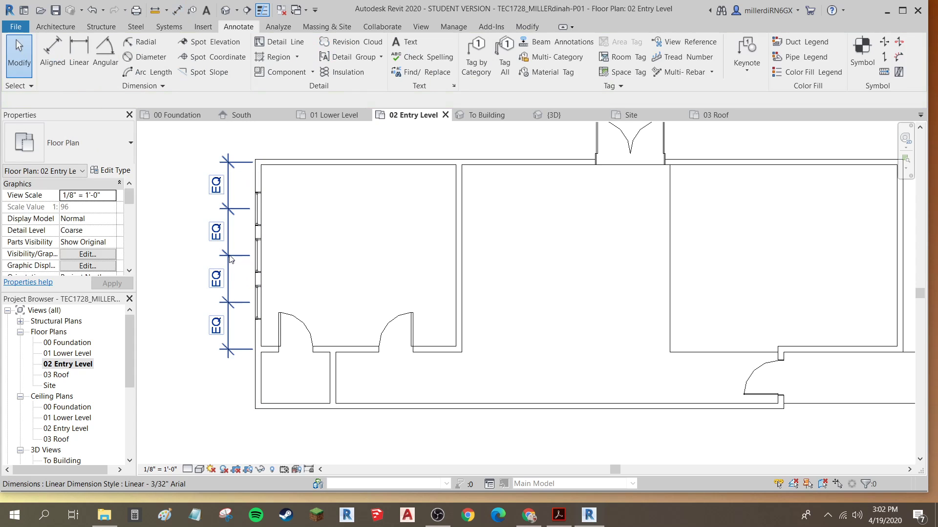
Delete the west windows' EQ dimension string while leaving the elements constrained, and save the project
click(230, 260)
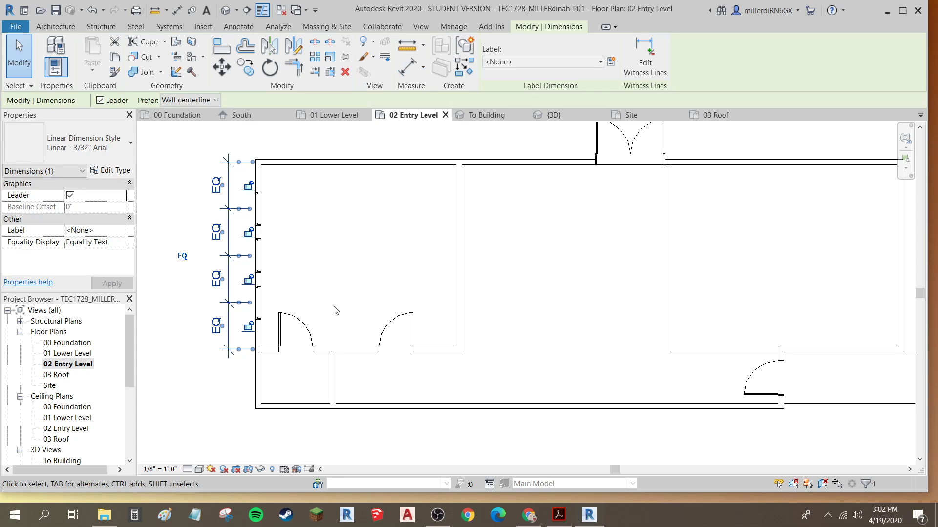
key(Delete)
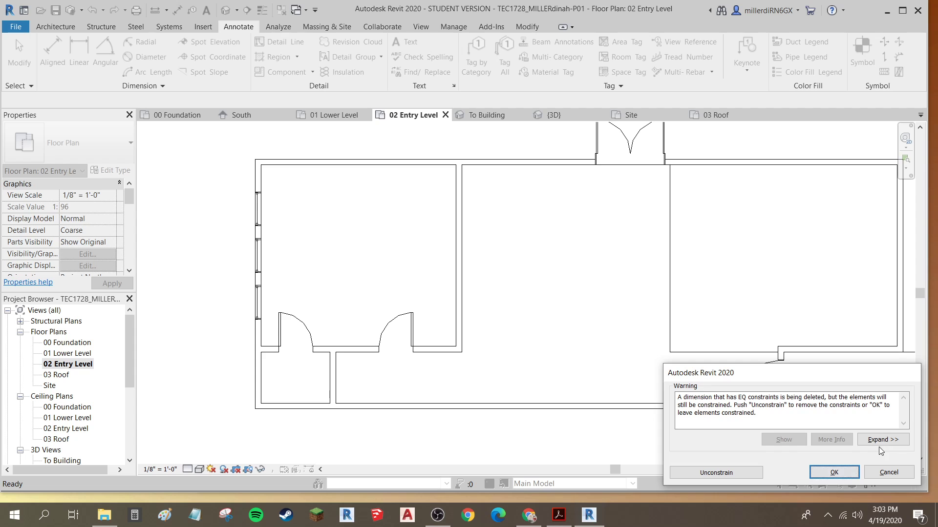
click(834, 472)
click(55, 11)
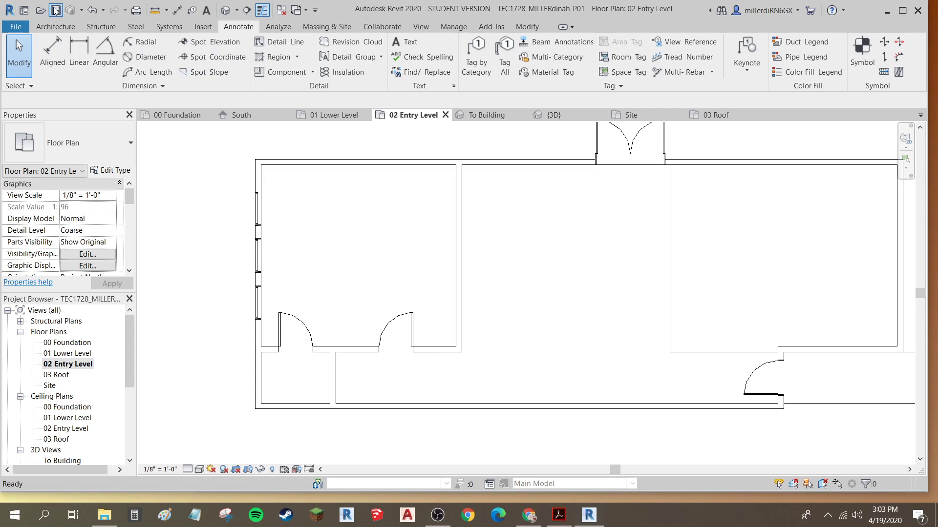